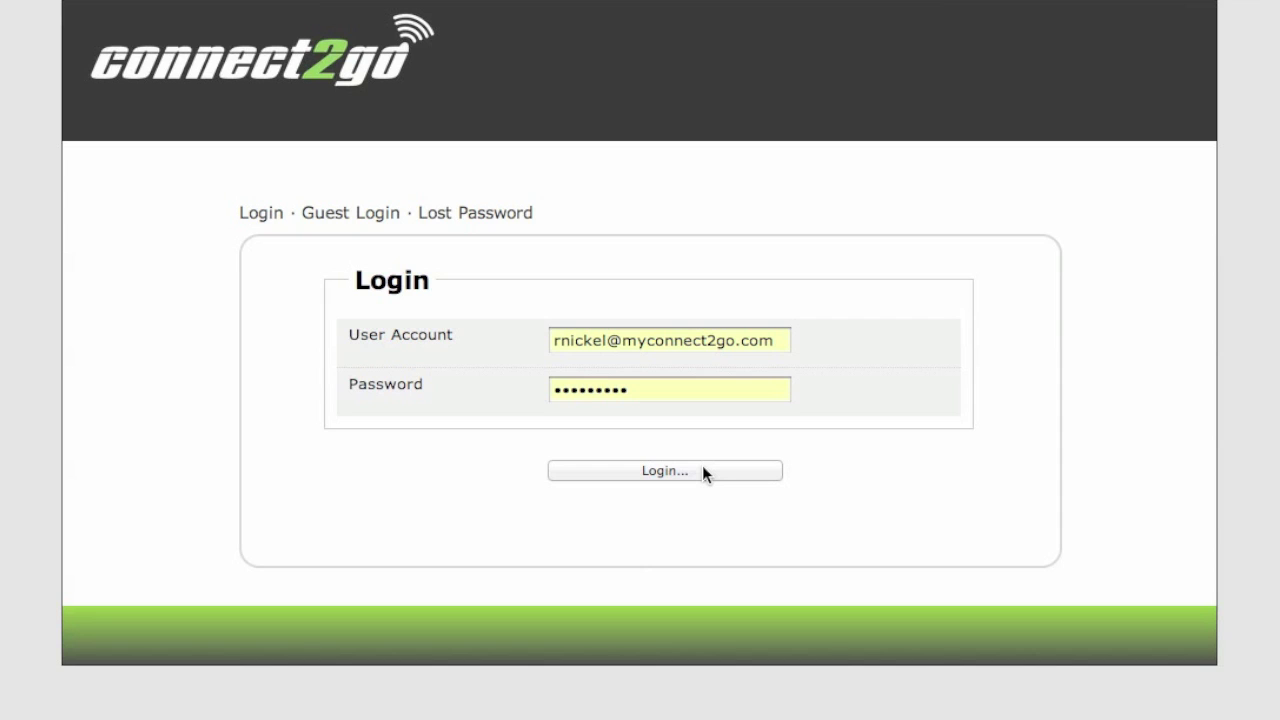
# Step: Sign in and scroll the Recent Activity feed down to the Home Security System entry
pyautogui.click(683, 463)
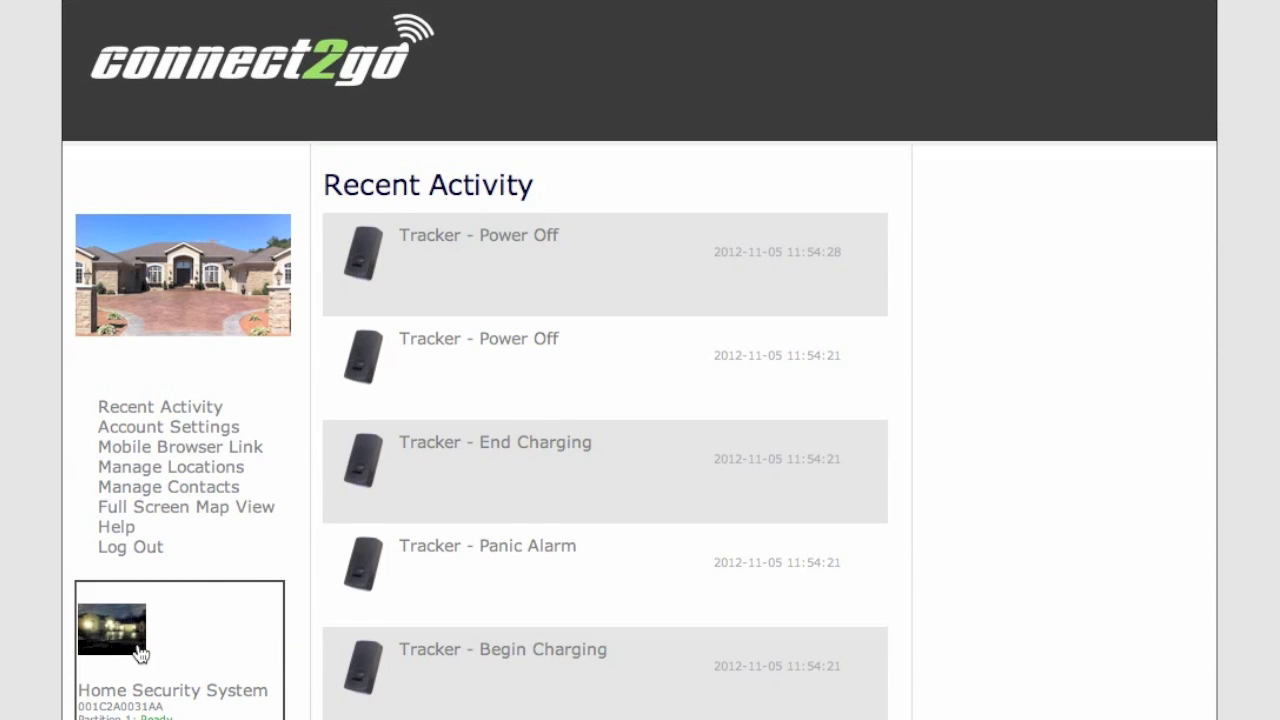
pyautogui.scroll(-3, 140, 654)
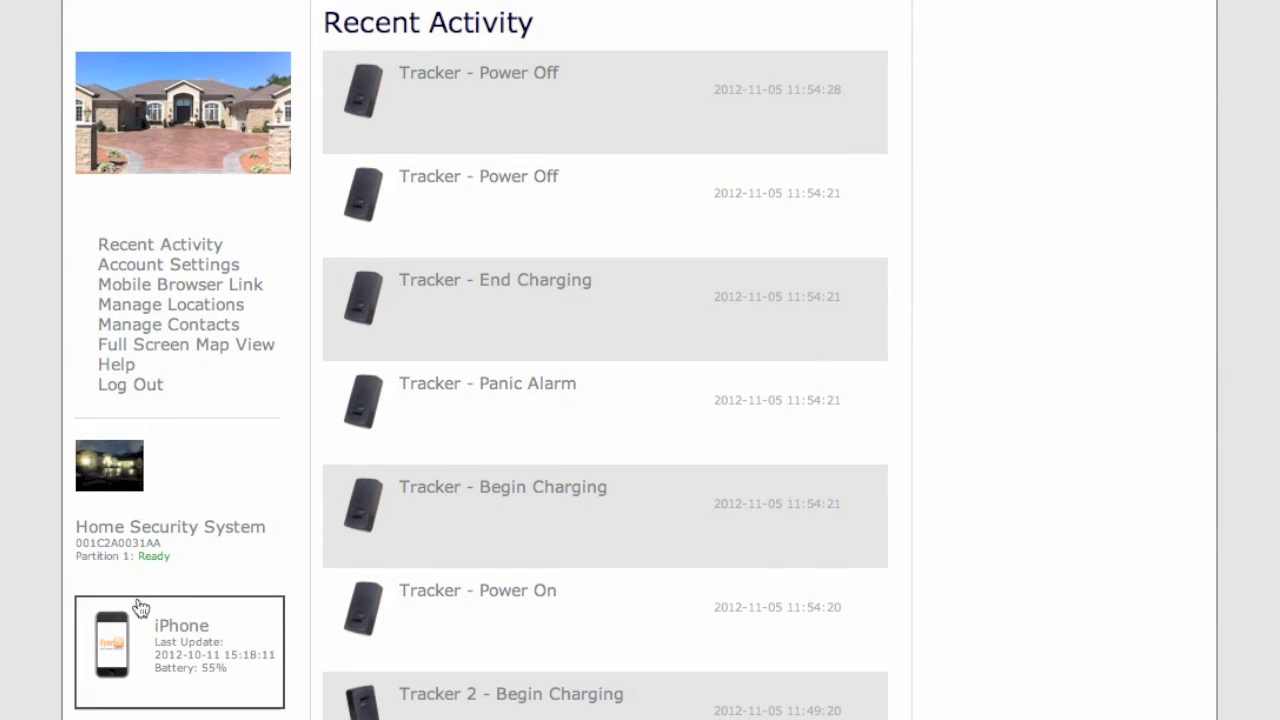
# Step: Open the Home Security System details and save its name unchanged as Home Security System
pyautogui.click(161, 541)
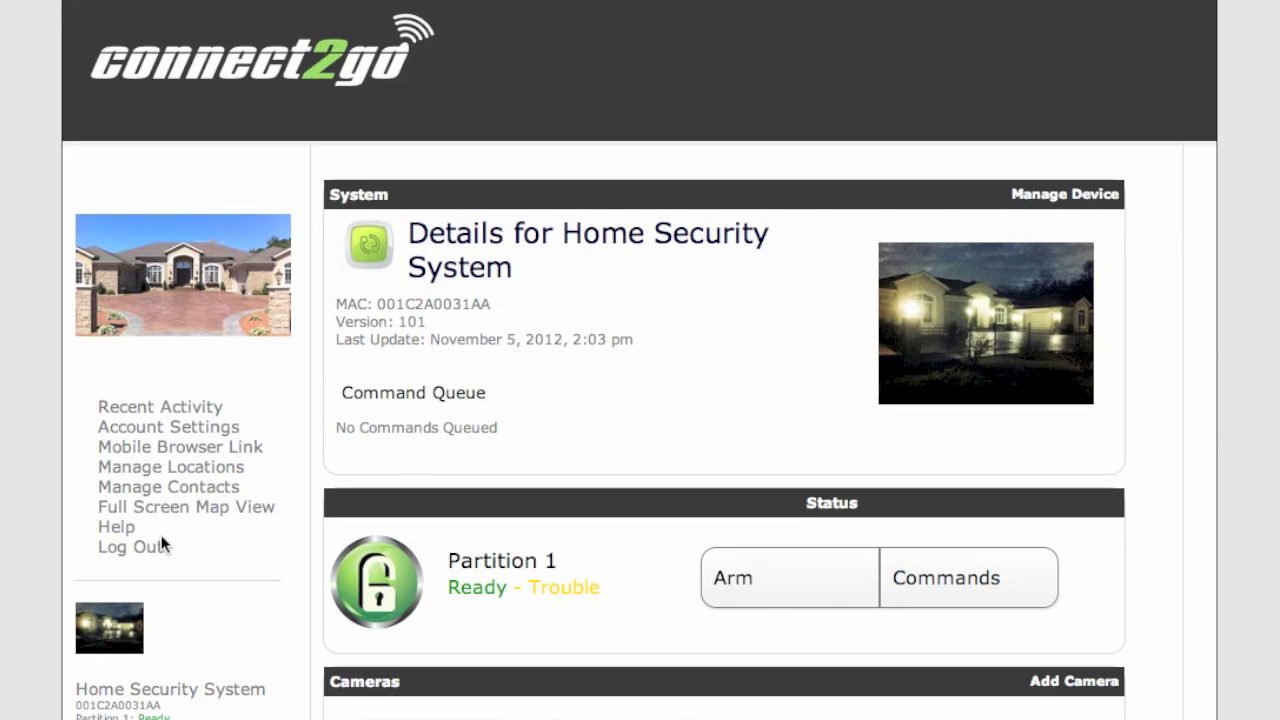
pyautogui.moveTo(540, 243)
pyautogui.click(567, 279)
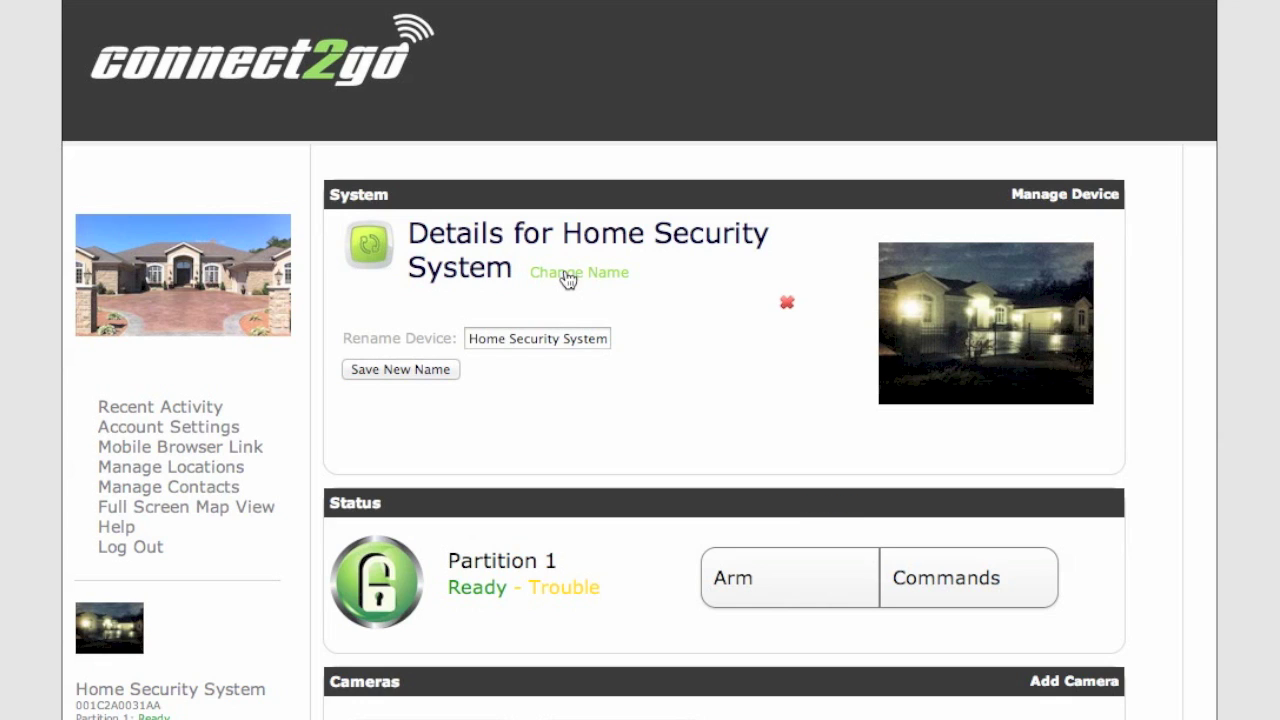
pyautogui.click(531, 338)
pyautogui.doubleClick(531, 338)
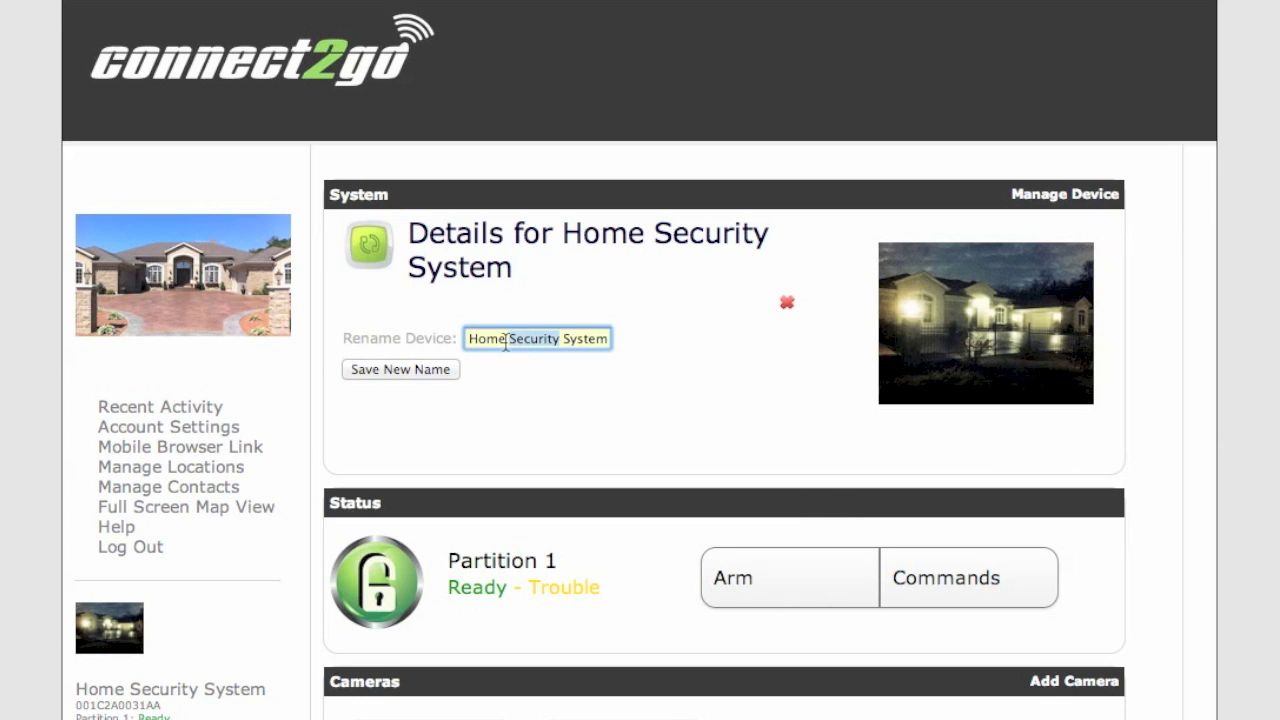
pyautogui.click(403, 371)
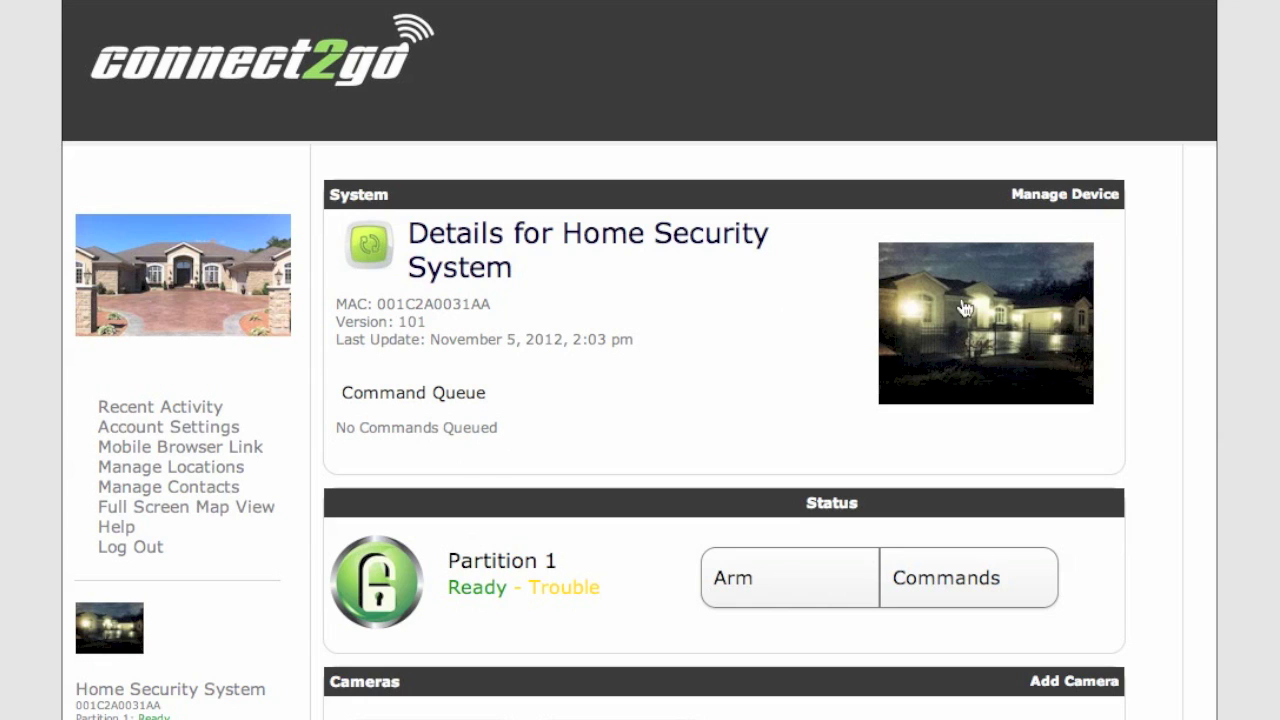
pyautogui.click(989, 316)
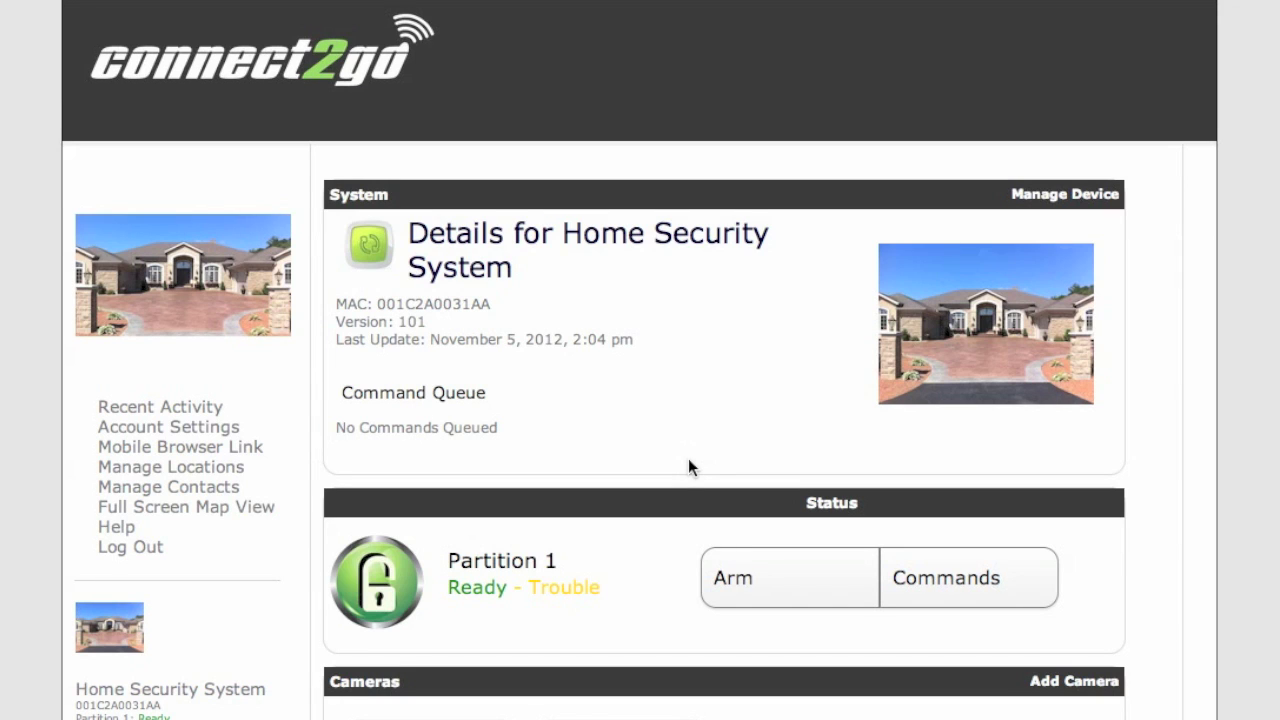
pyautogui.click(942, 350)
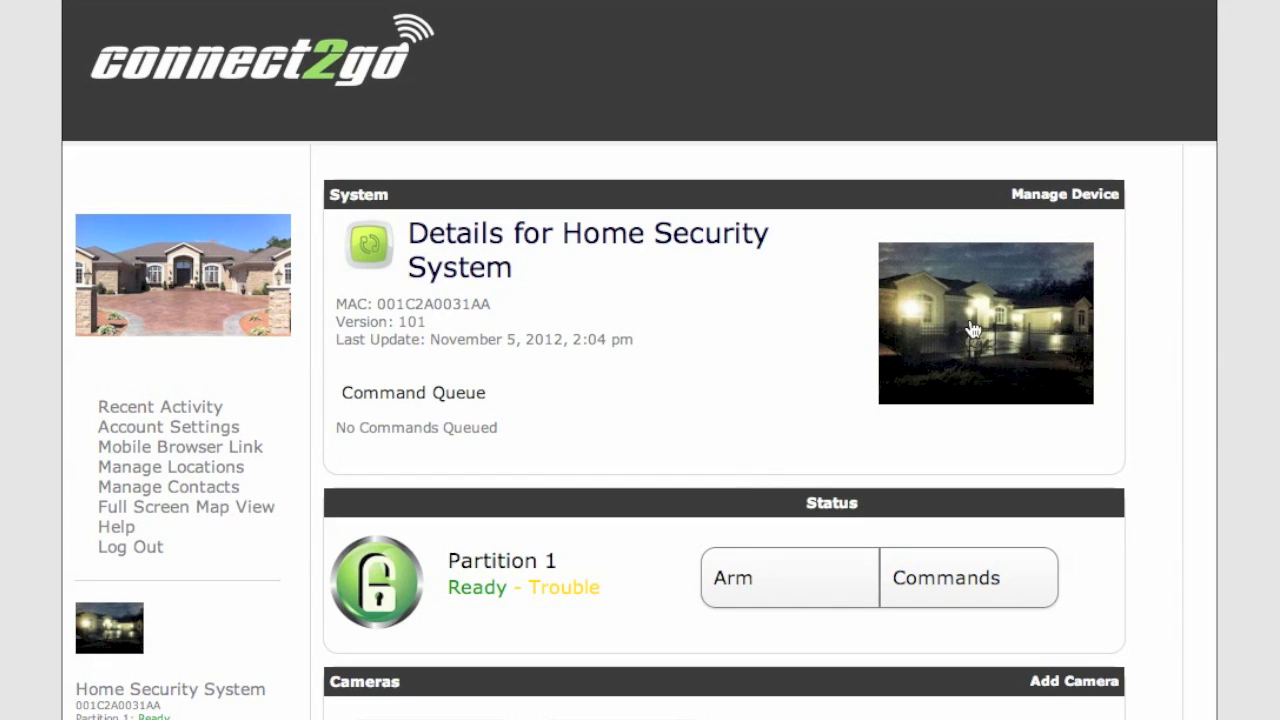
pyautogui.click(973, 330)
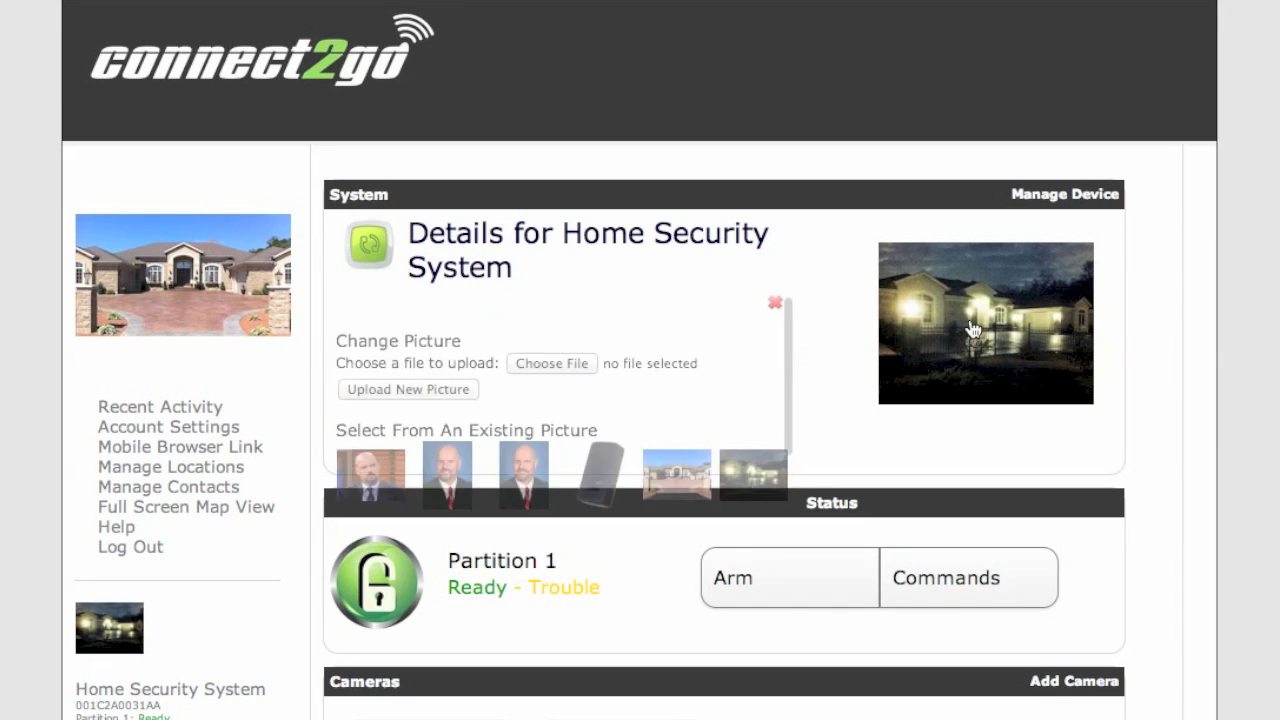
pyautogui.click(549, 359)
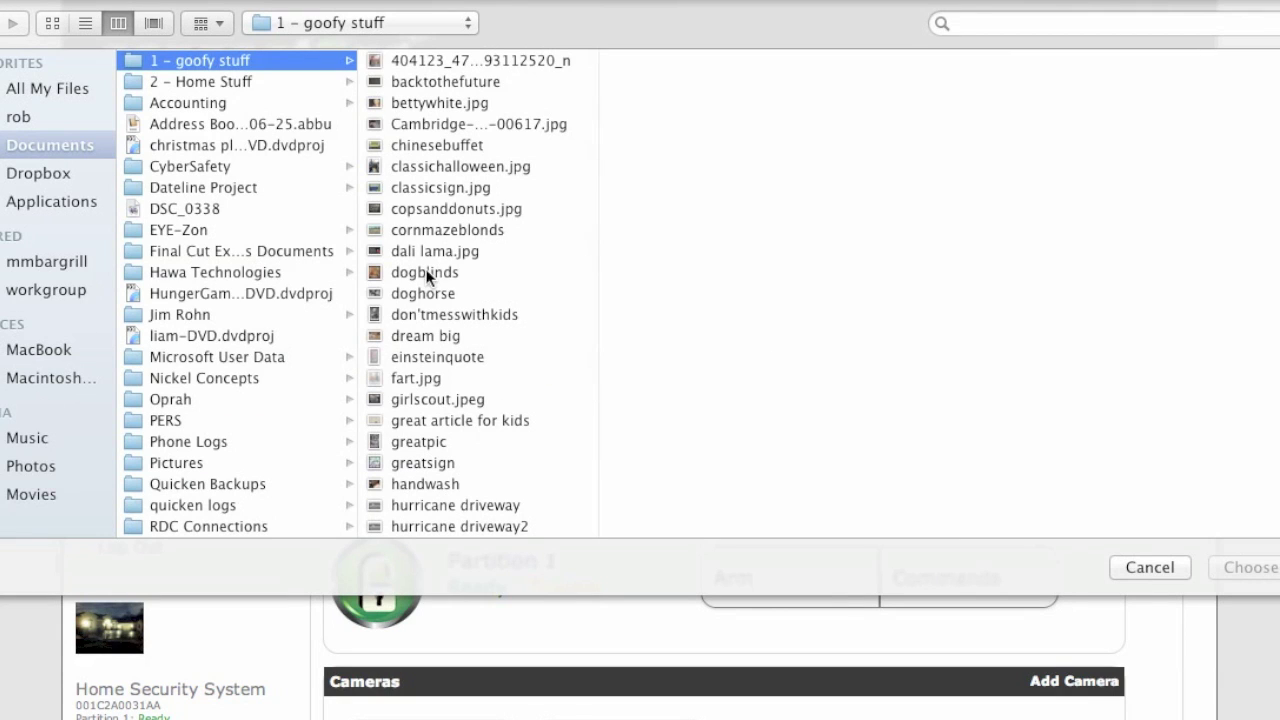
pyautogui.click(1152, 567)
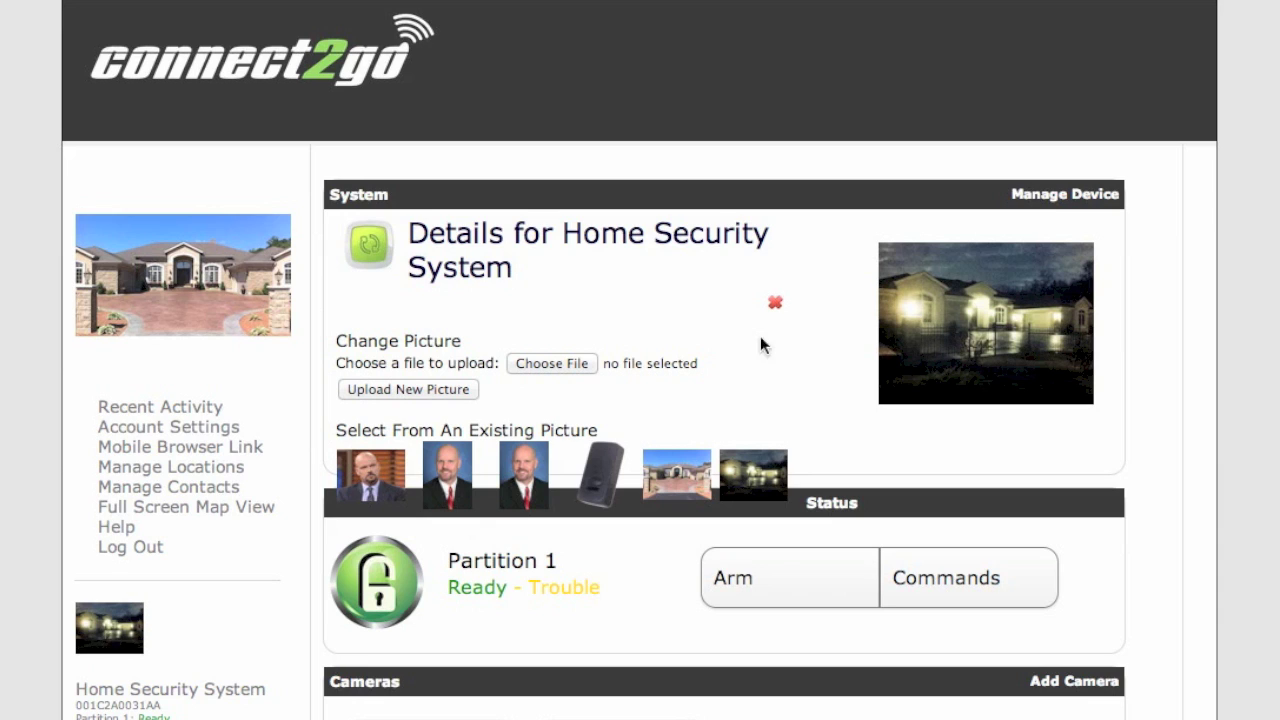
pyautogui.click(777, 304)
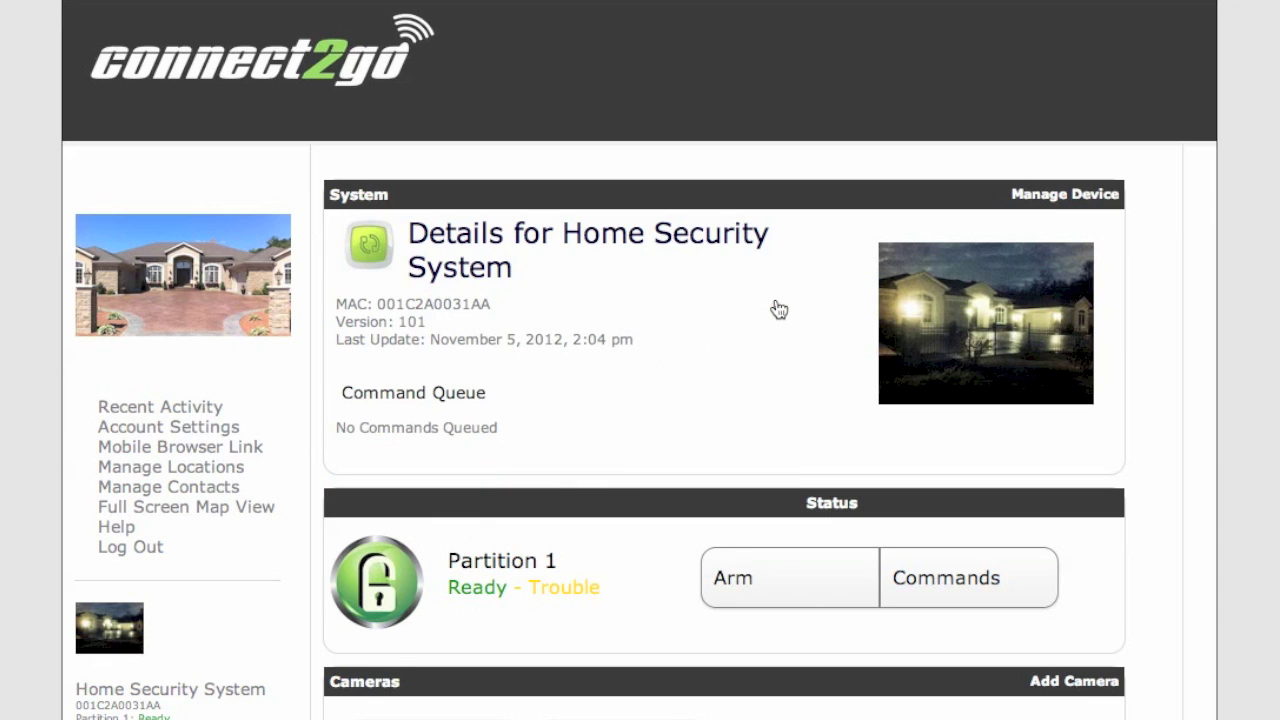
pyautogui.scroll(-5, 778, 308)
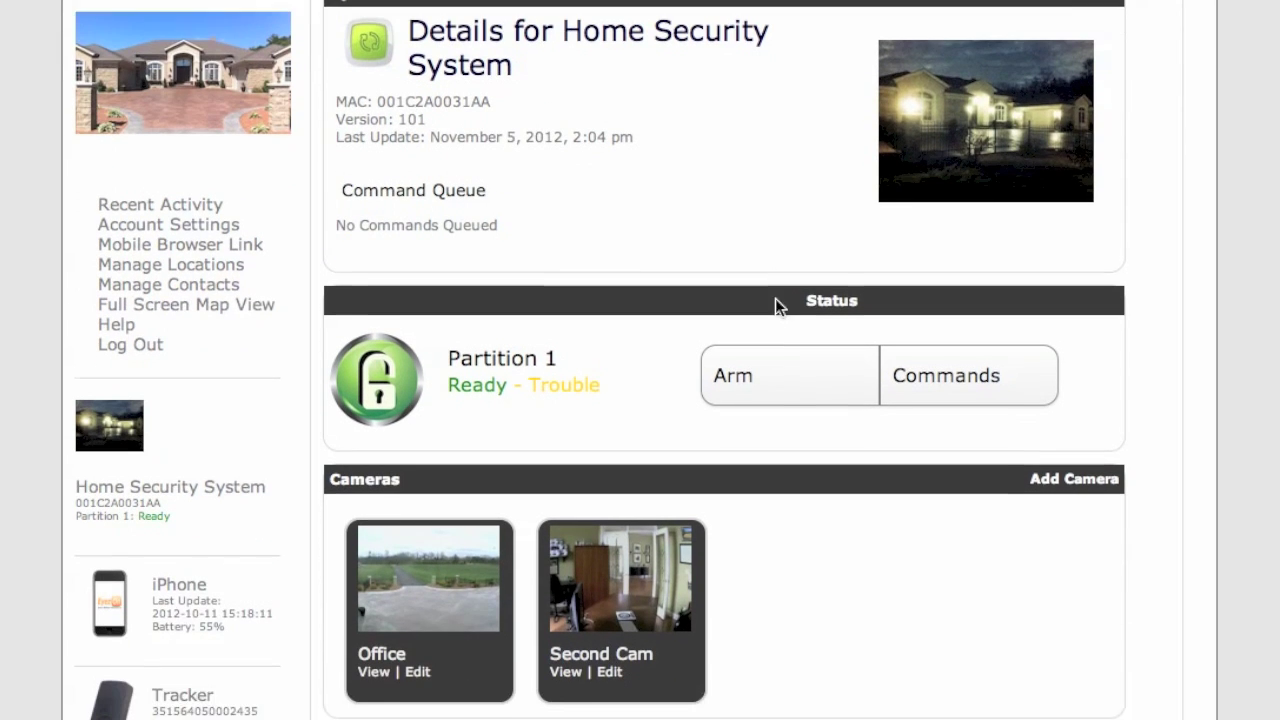
pyautogui.scroll(-3, 775, 298)
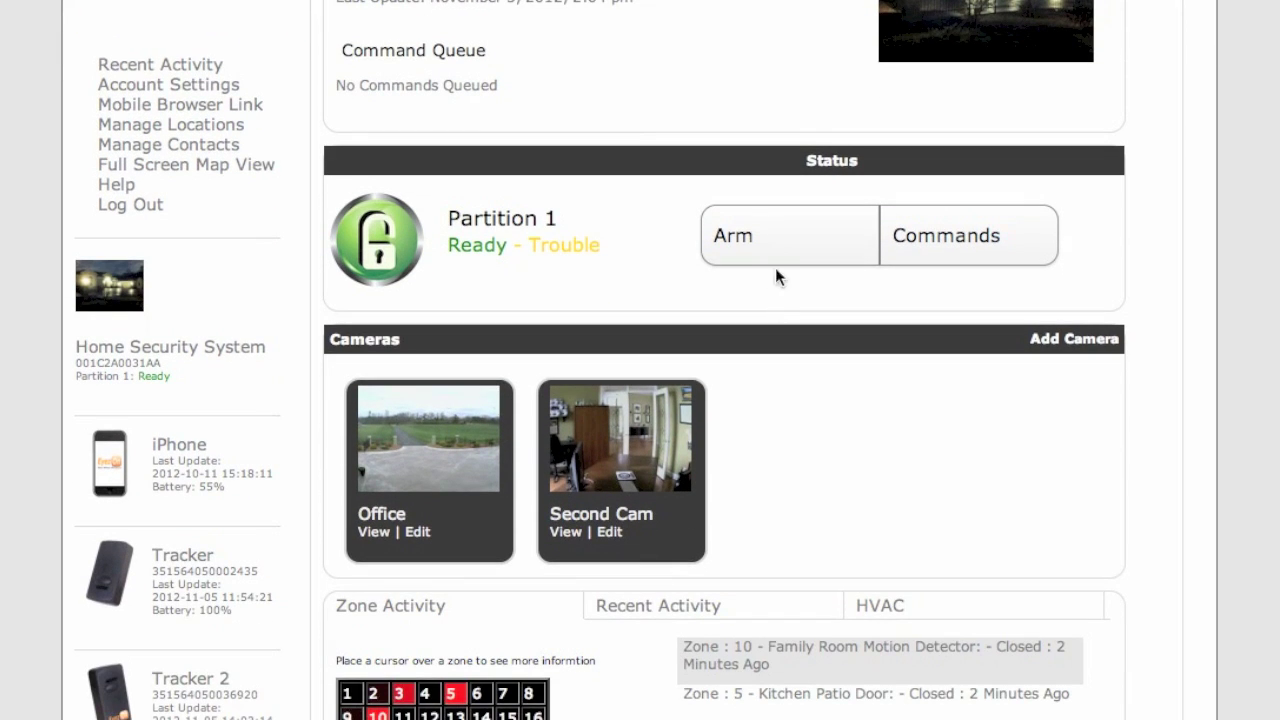
pyautogui.click(779, 250)
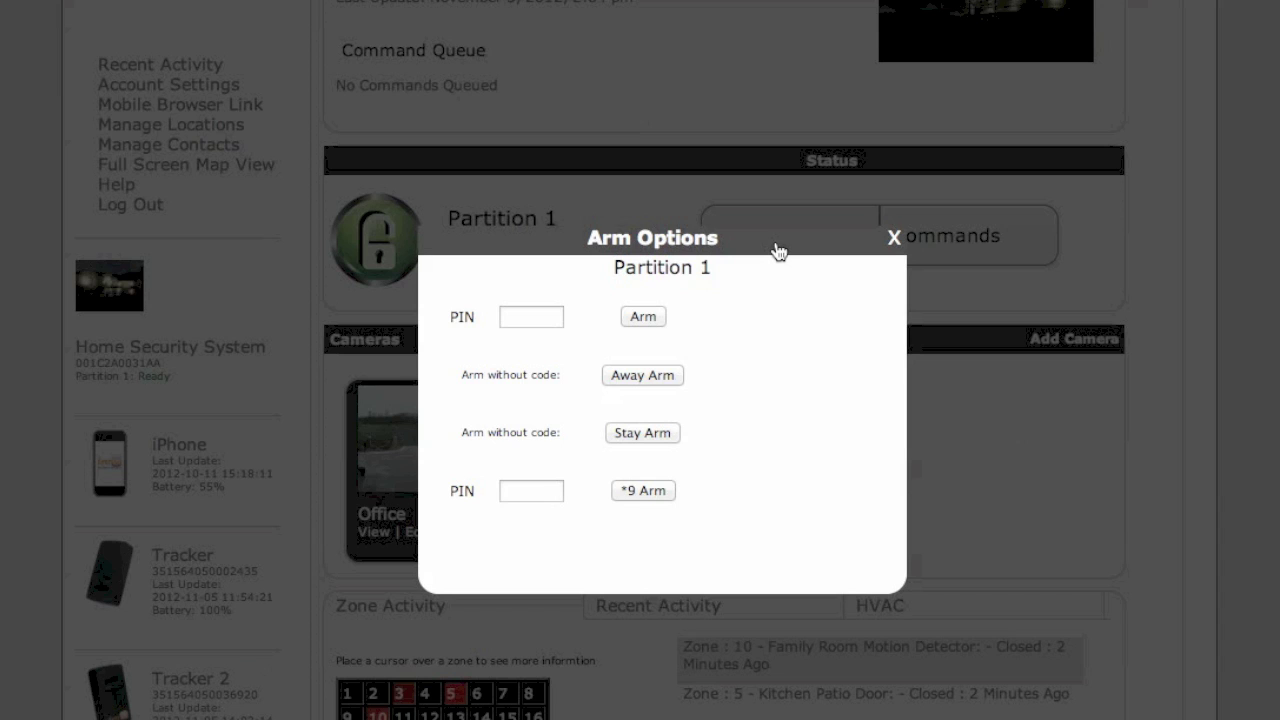
pyautogui.click(524, 320)
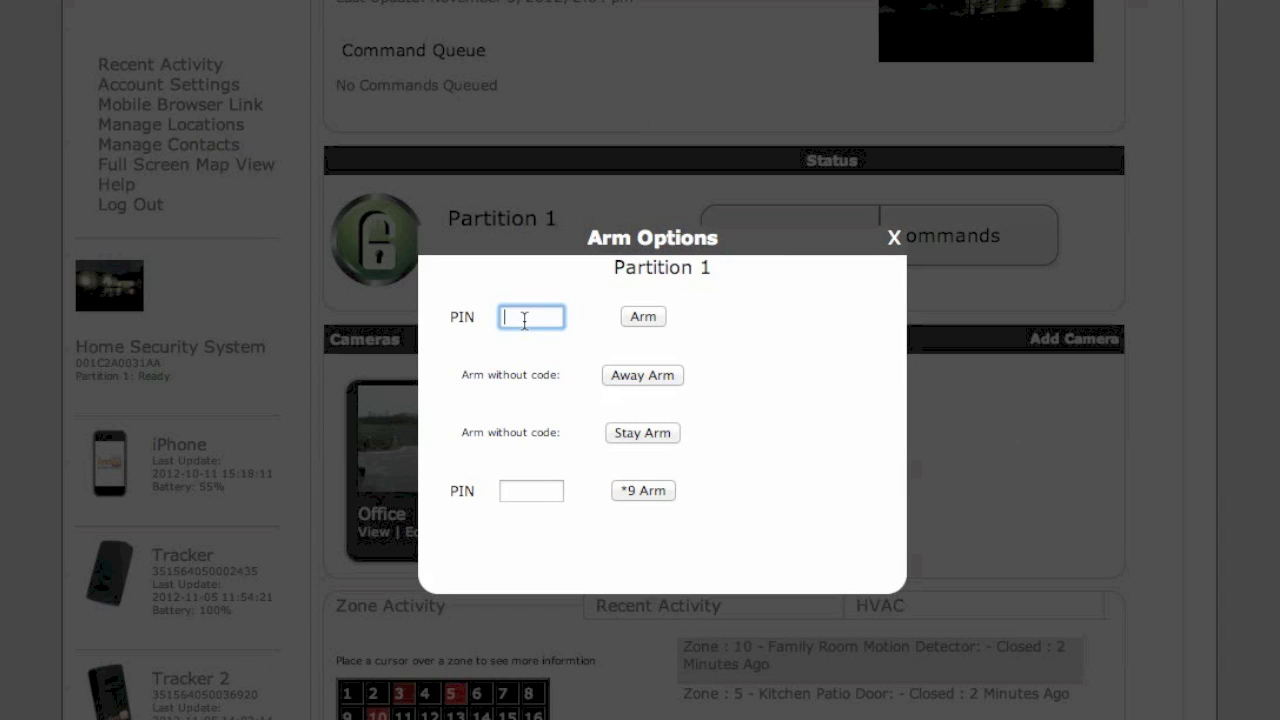
pyautogui.click(520, 500)
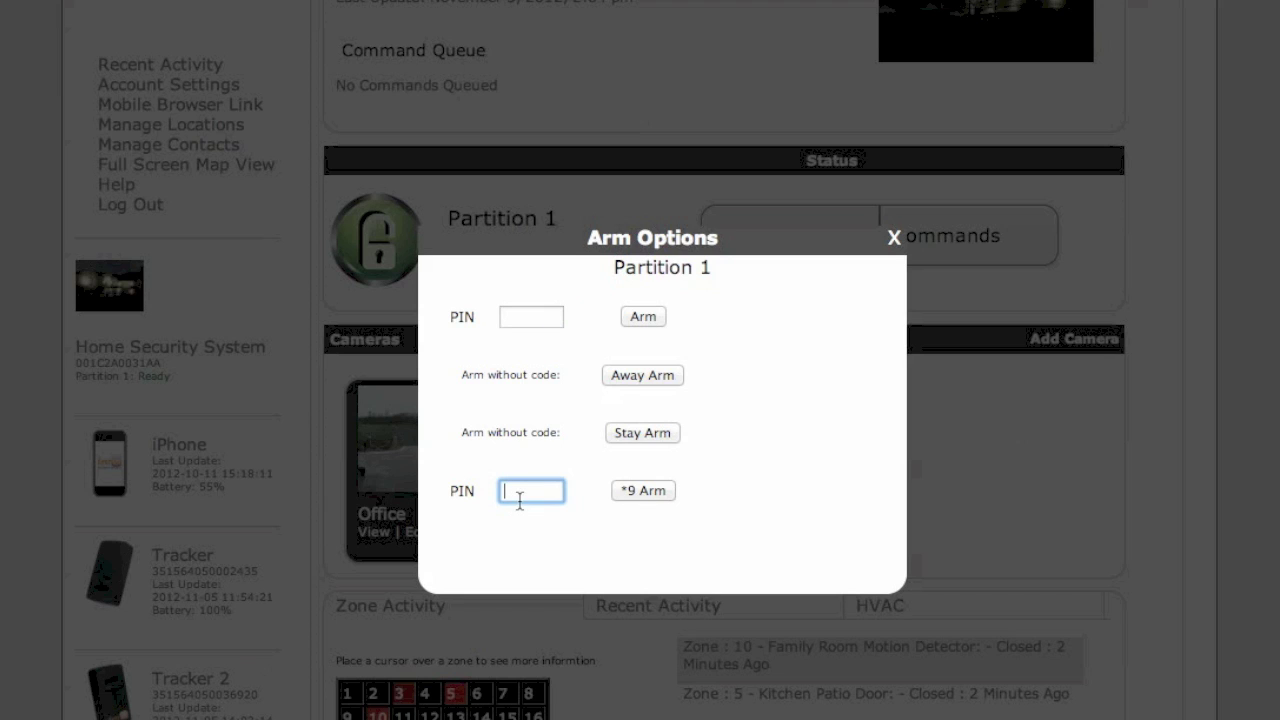
pyautogui.click(895, 243)
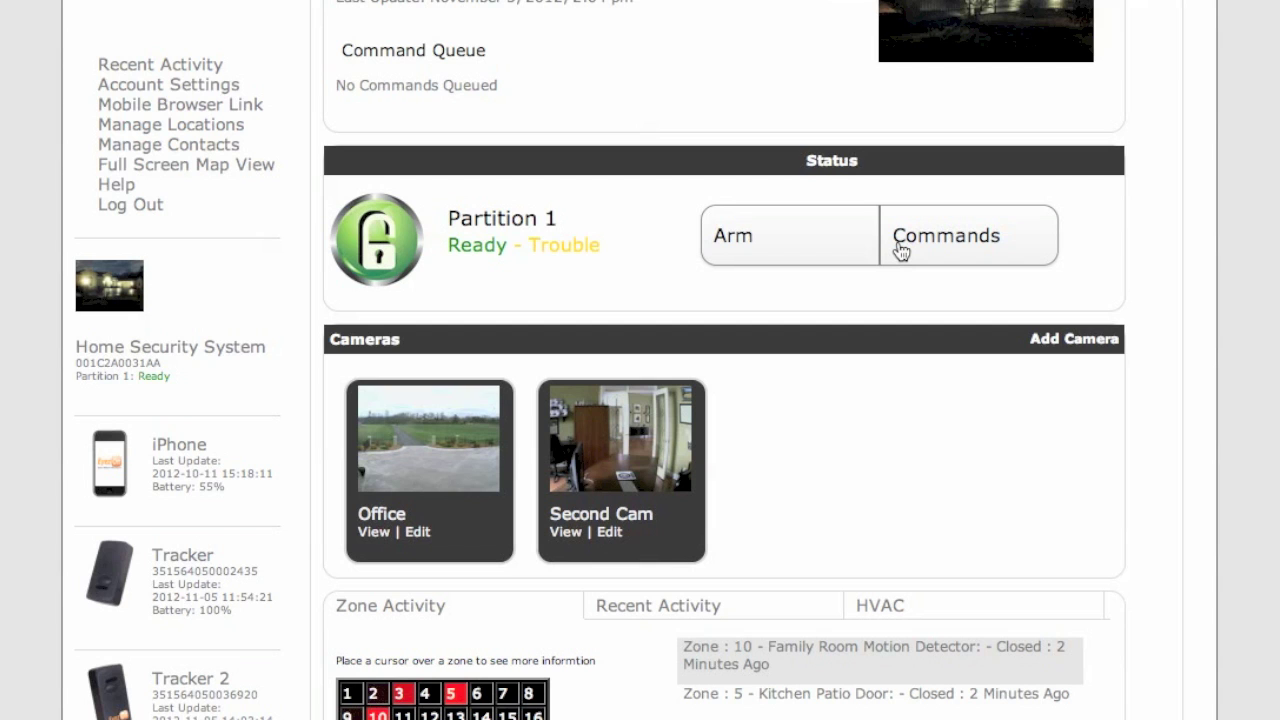
pyautogui.click(953, 247)
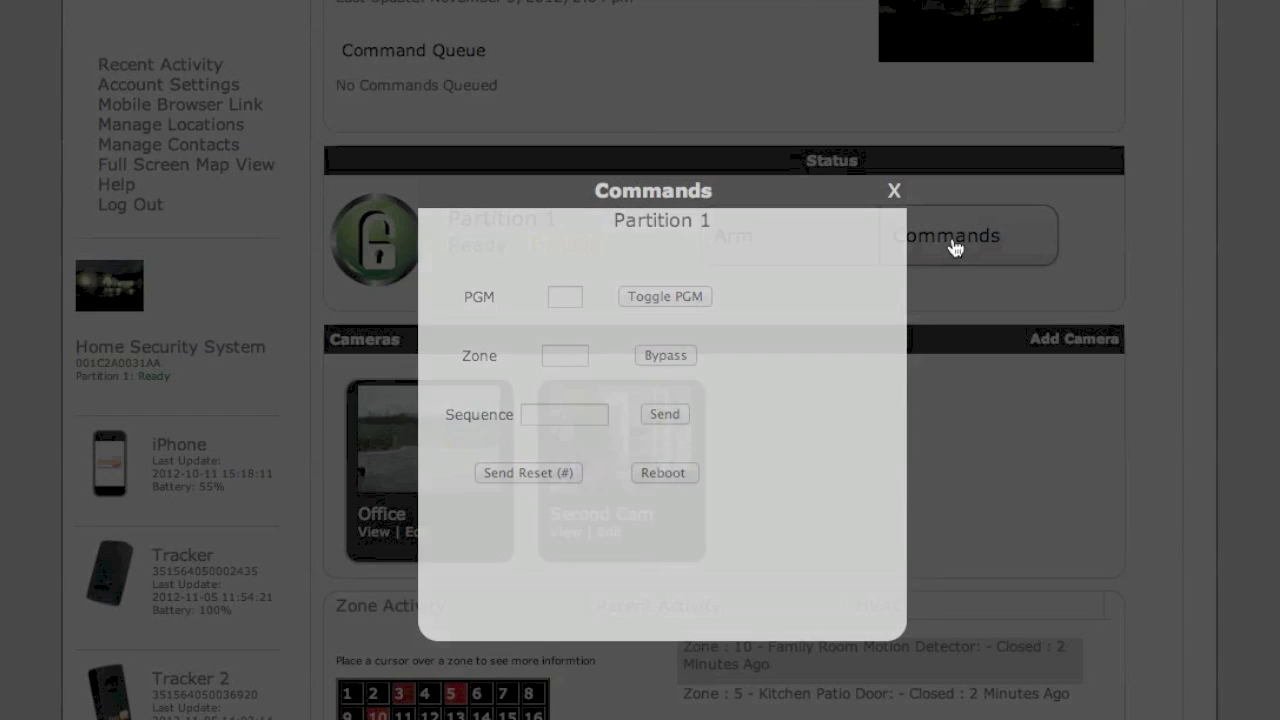
pyautogui.click(566, 296)
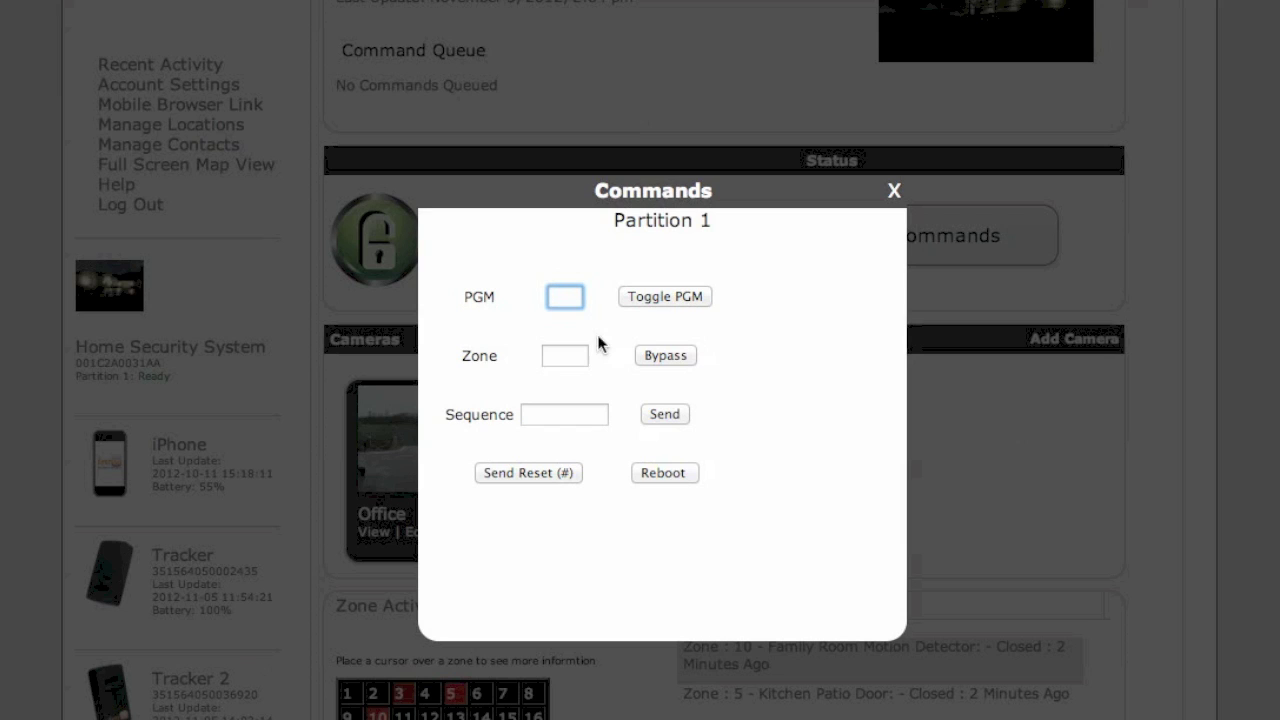
pyautogui.click(566, 355)
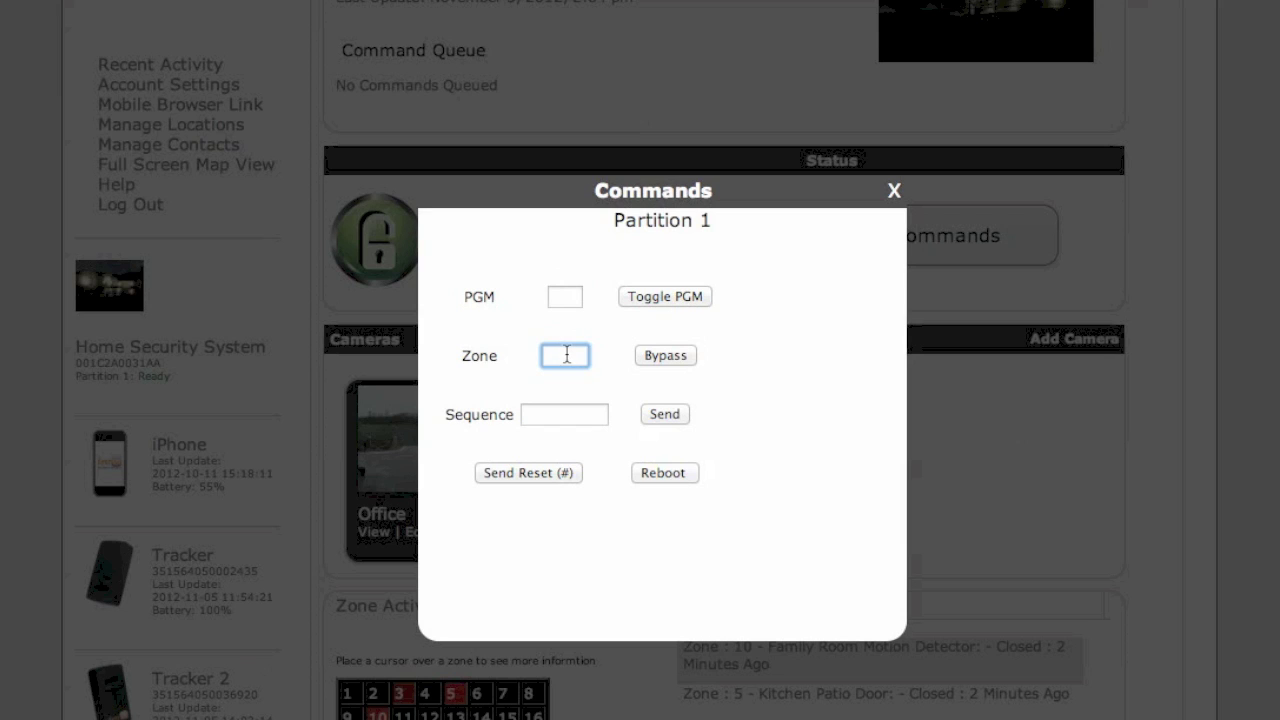
pyautogui.write('5')
pyautogui.press('BackSpace')
pyautogui.click(563, 410)
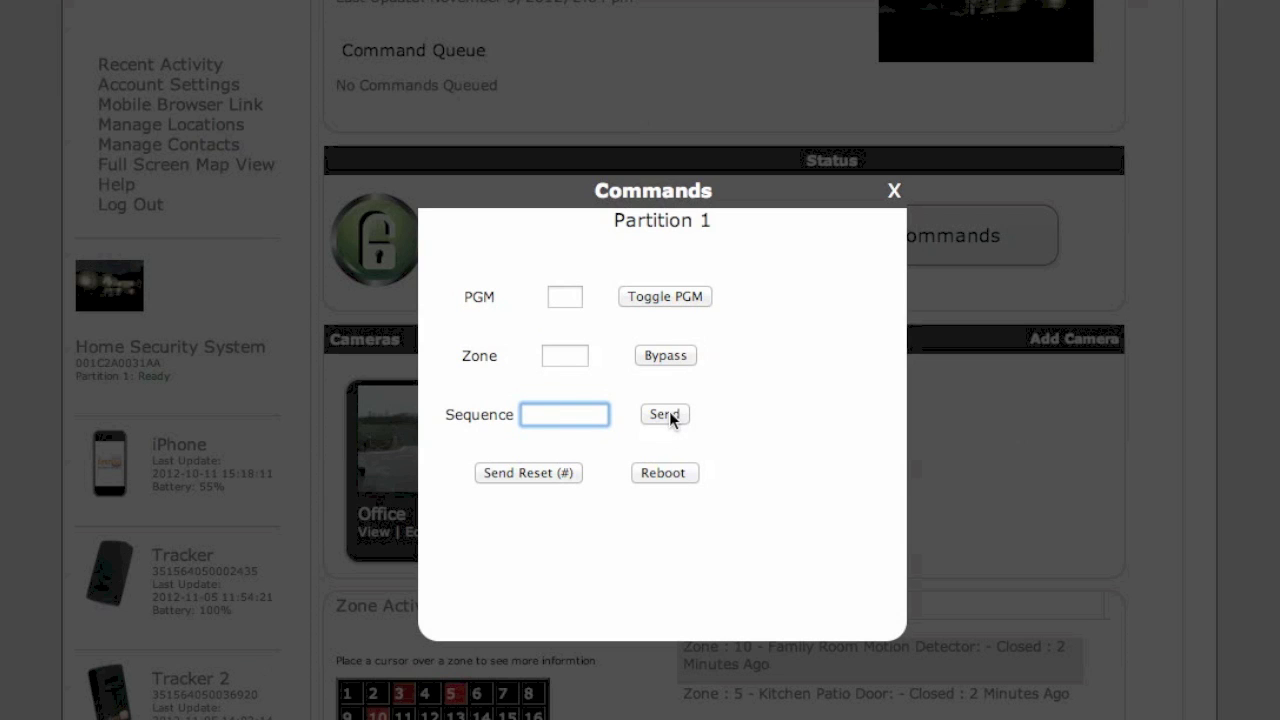
pyautogui.click(560, 518)
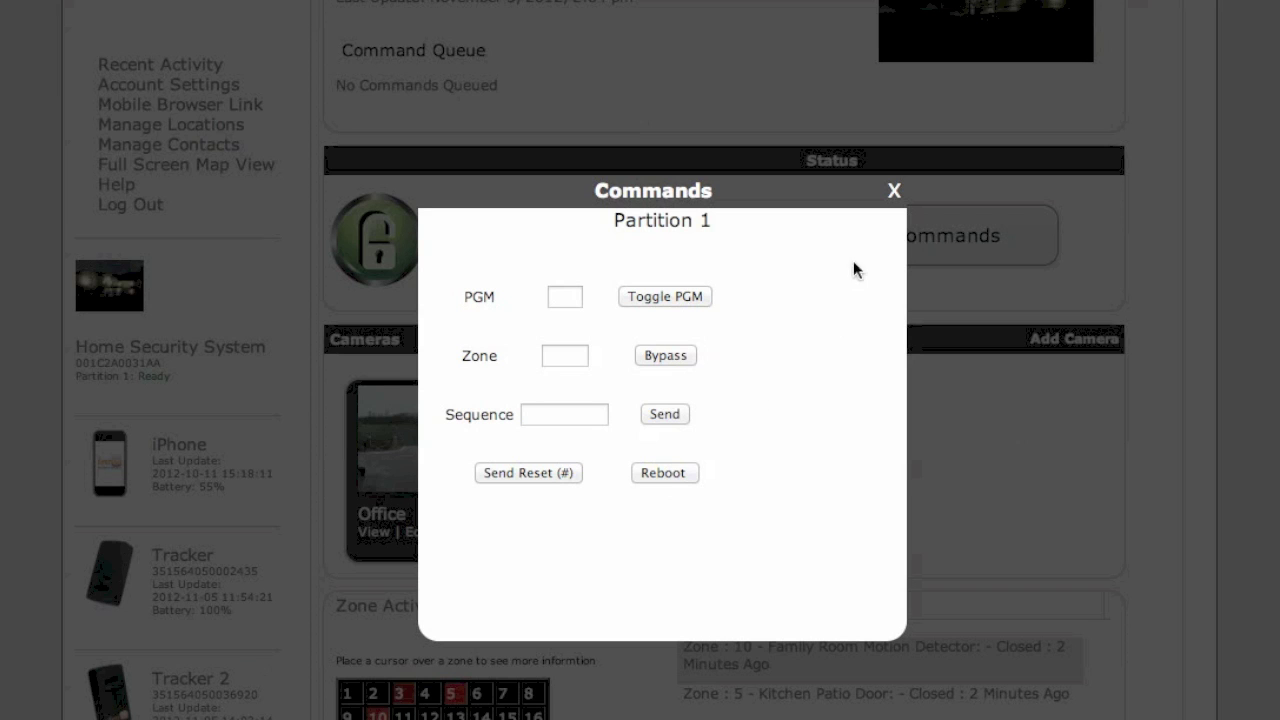
pyautogui.click(894, 192)
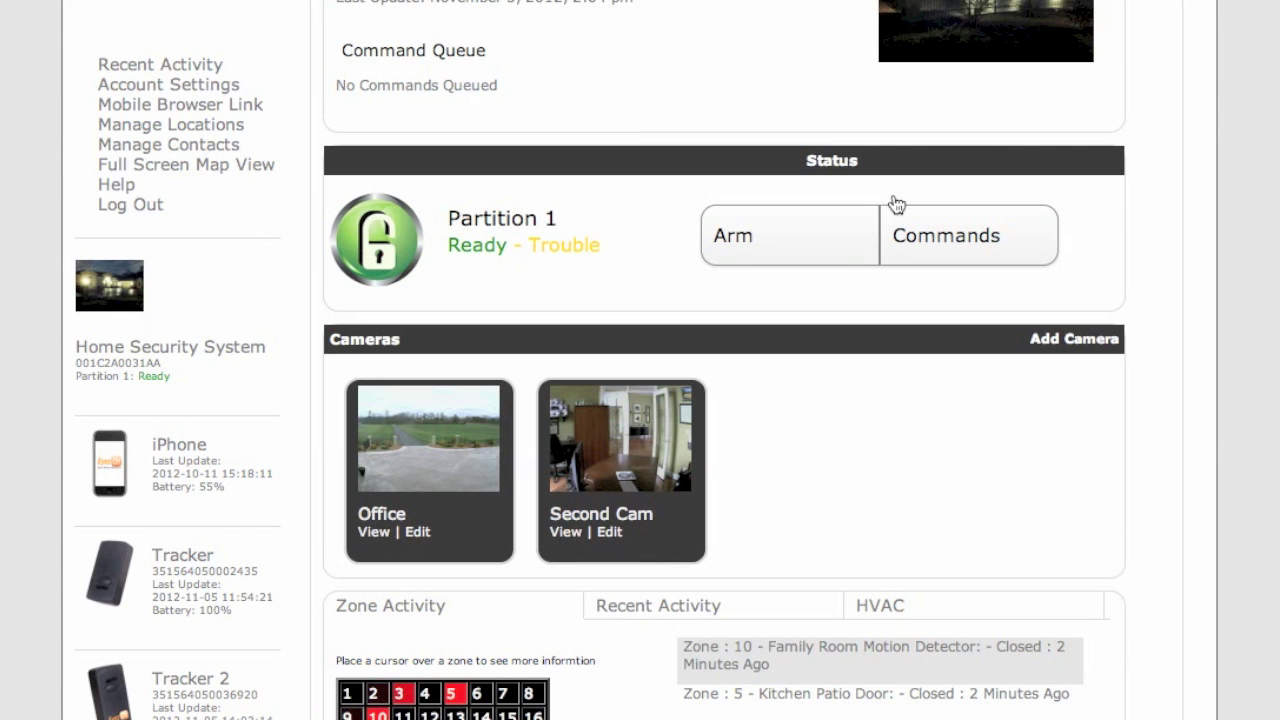
# Step: Start a new camera with Internal (Same LAN) network and Foscam FI8910W camera type
pyautogui.scroll(-3, 867, 394)
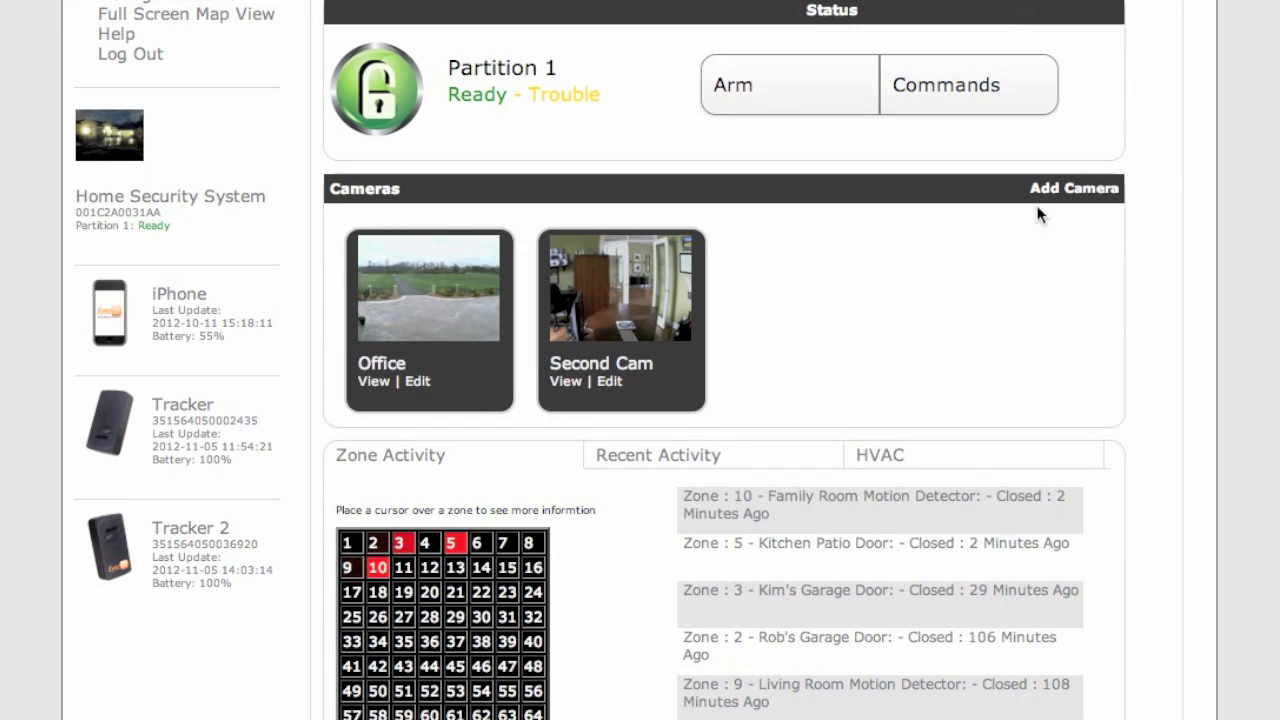
pyautogui.click(1068, 190)
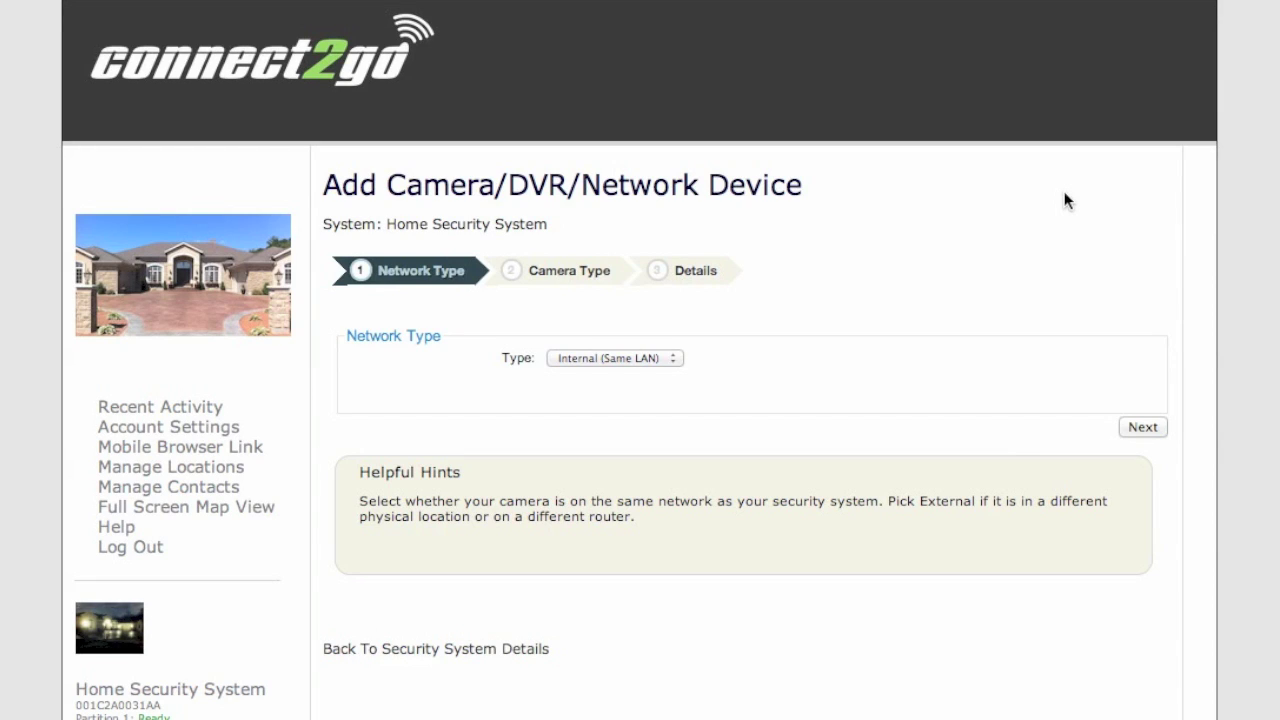
pyautogui.click(674, 359)
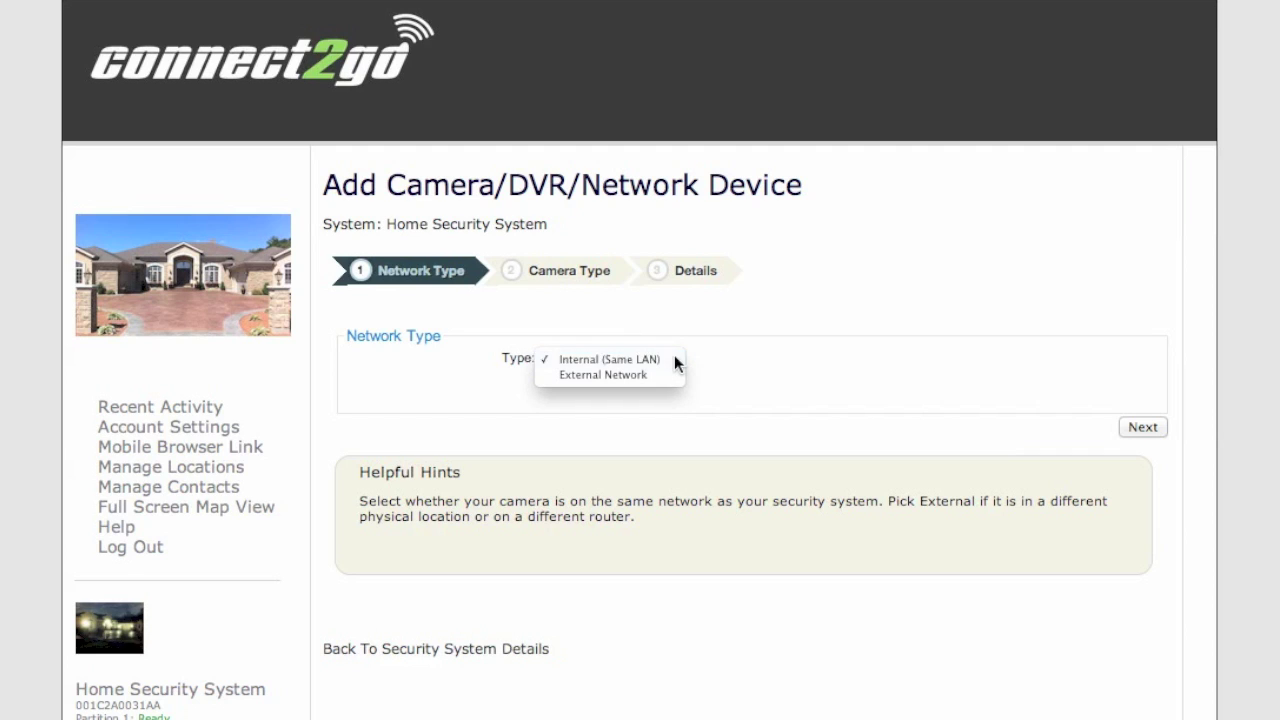
pyautogui.click(675, 360)
pyautogui.click(1146, 428)
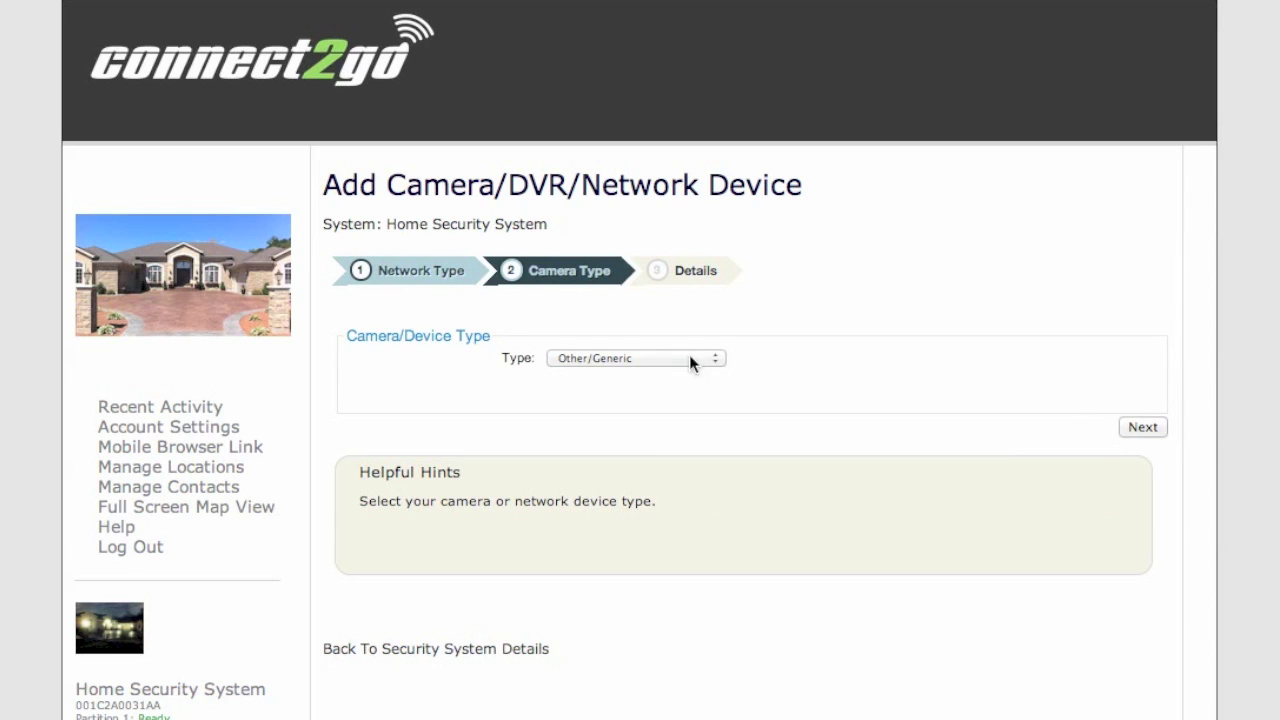
pyautogui.click(713, 362)
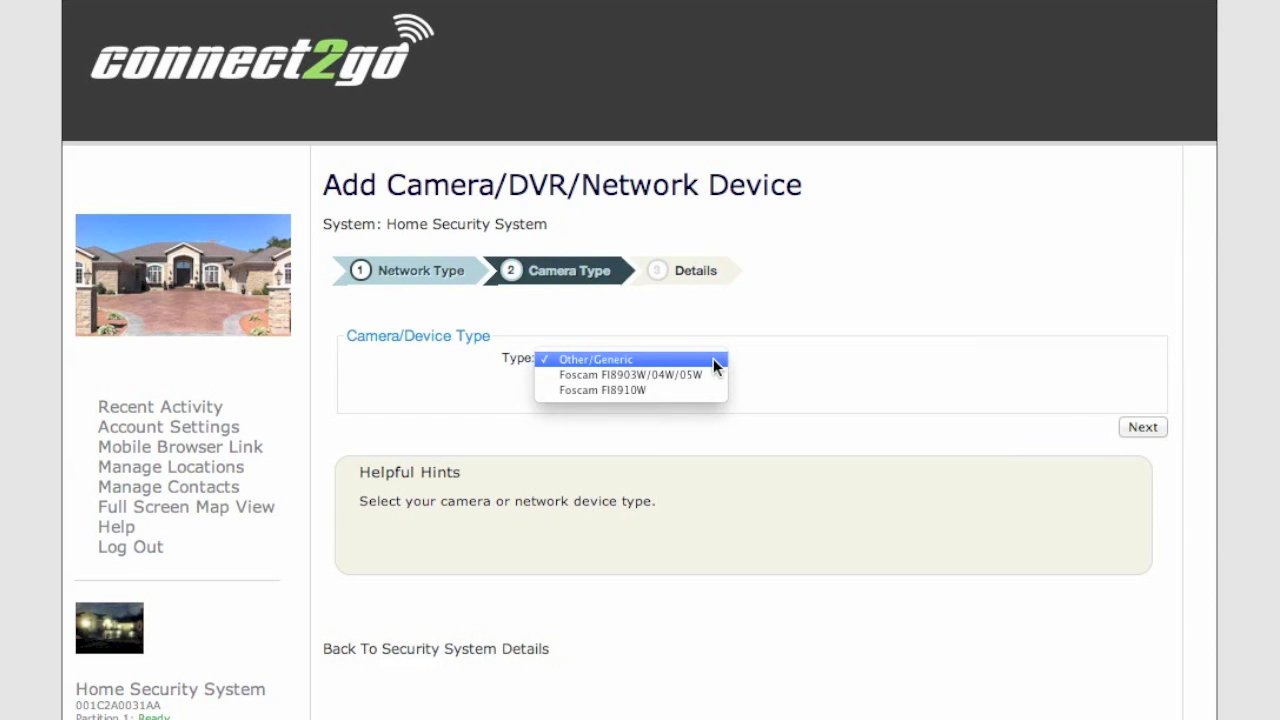
pyautogui.click(714, 360)
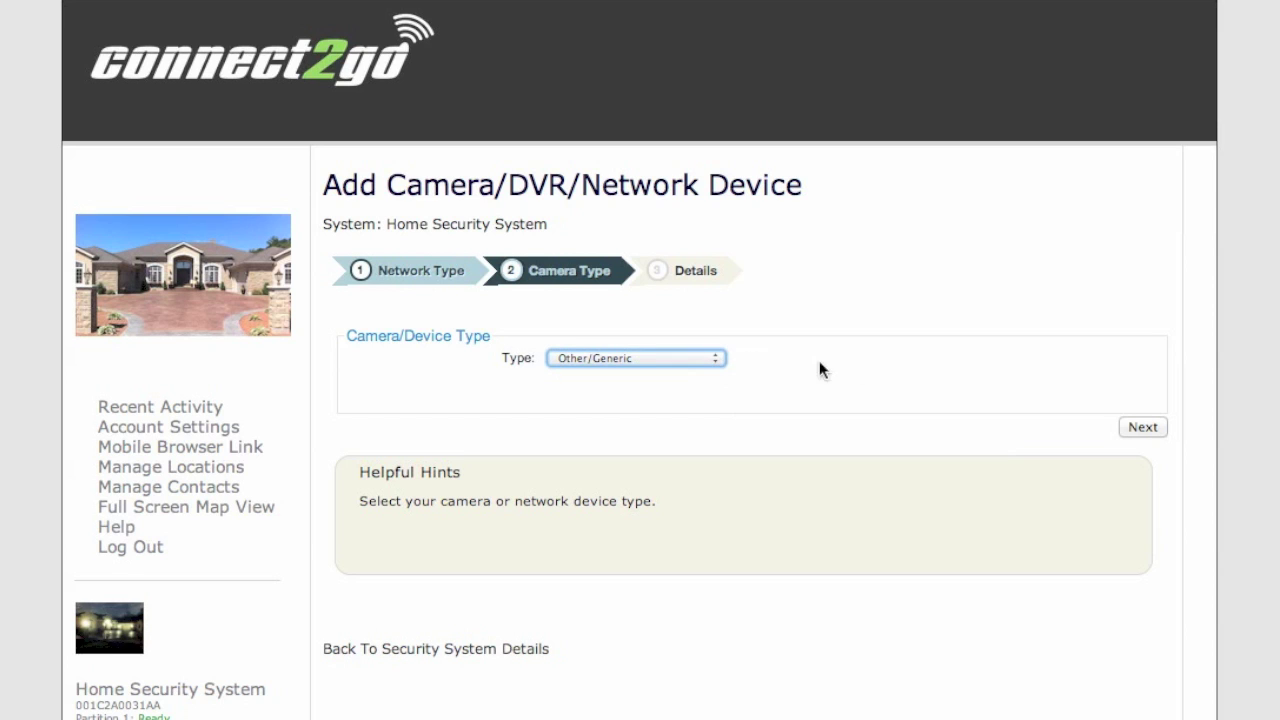
pyautogui.click(714, 358)
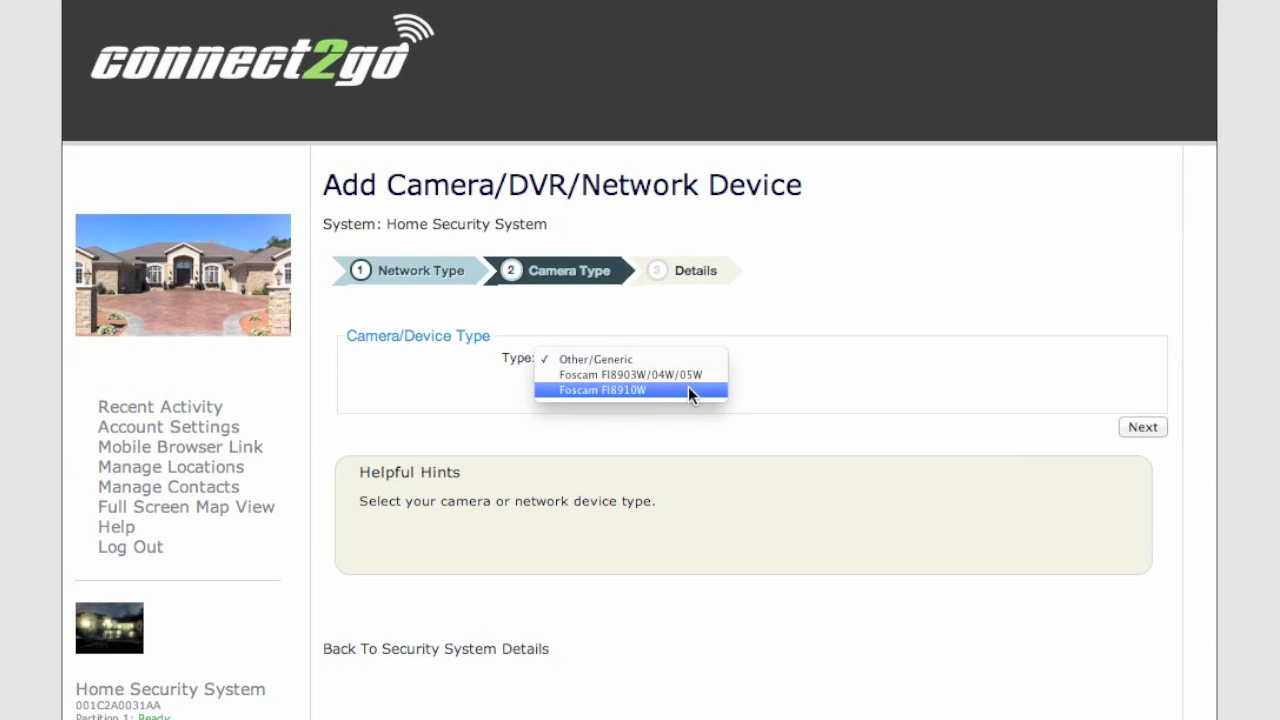
pyautogui.click(688, 390)
pyautogui.click(1151, 430)
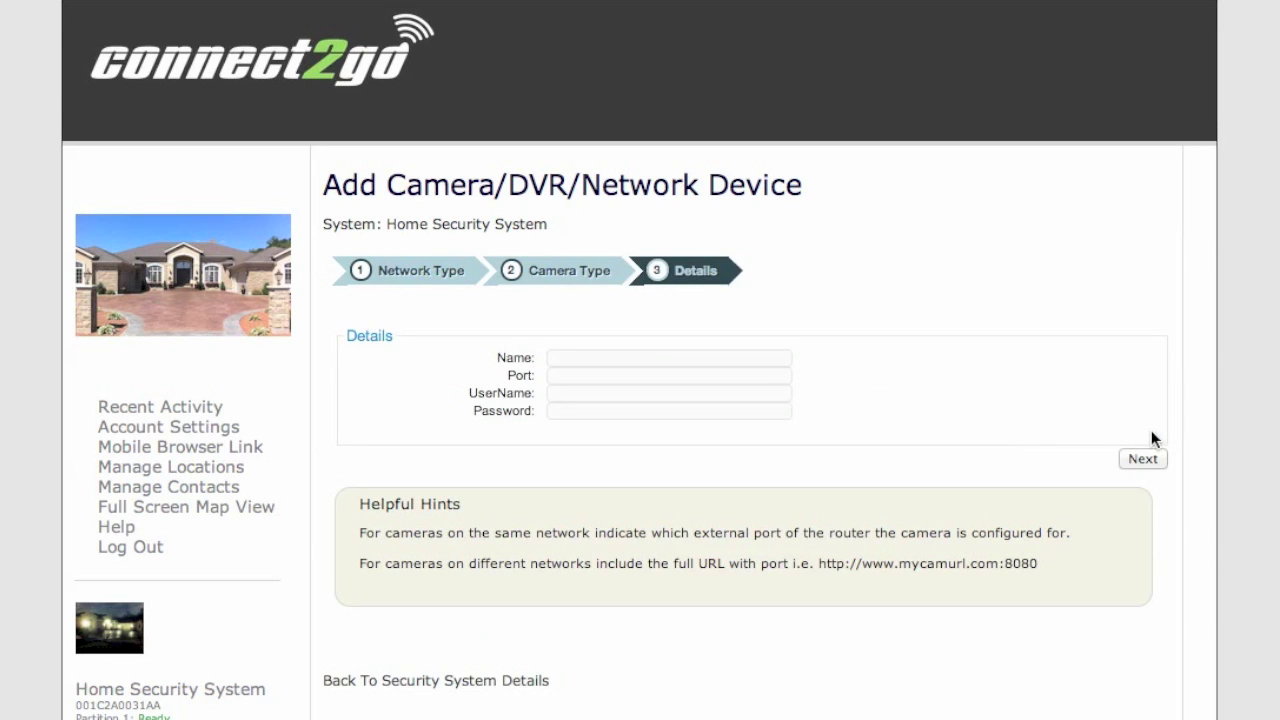
# Step: Name the camera Front Driveway on port 3120, enter its login user name and password, and save
pyautogui.click(575, 356)
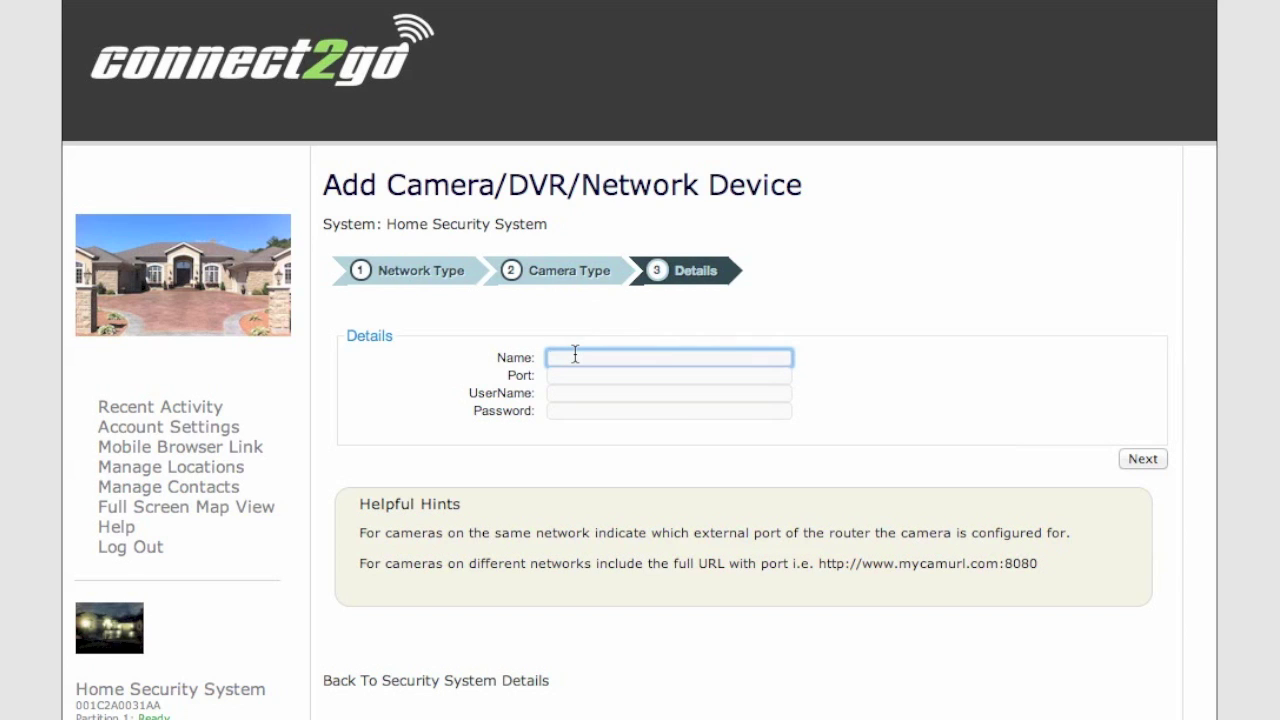
pyautogui.press('Tab')
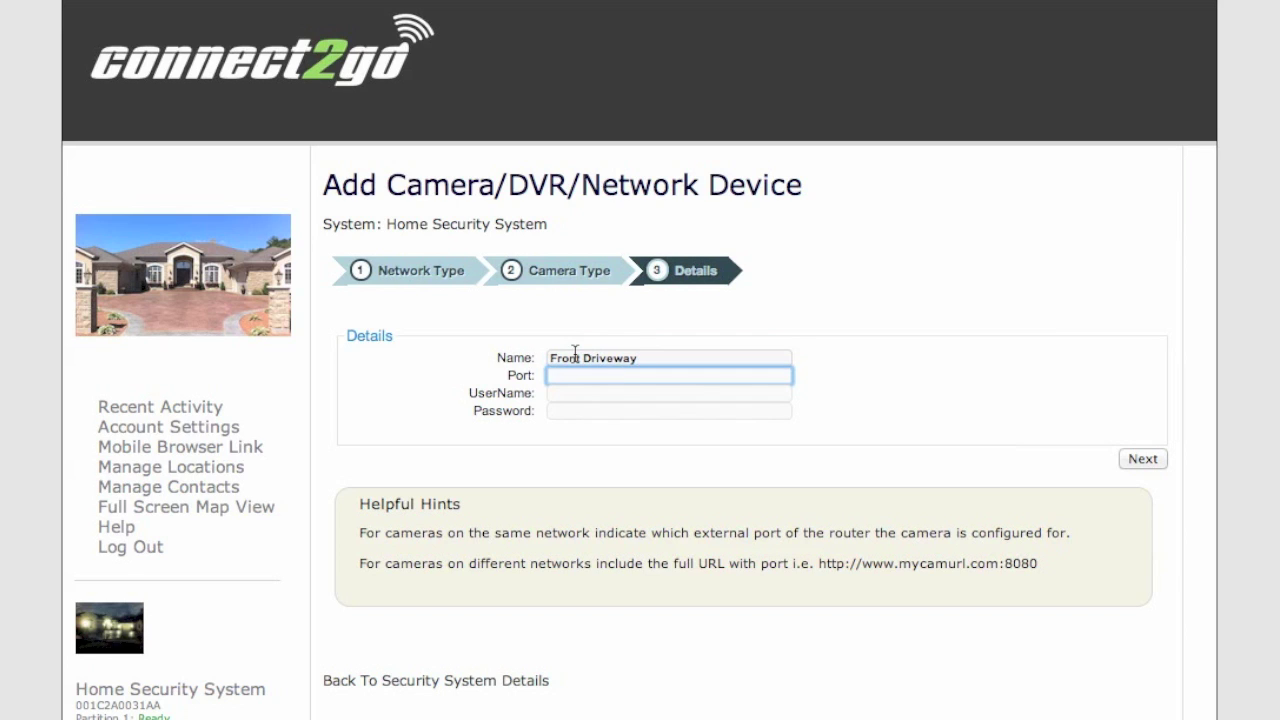
pyautogui.press('Tab')
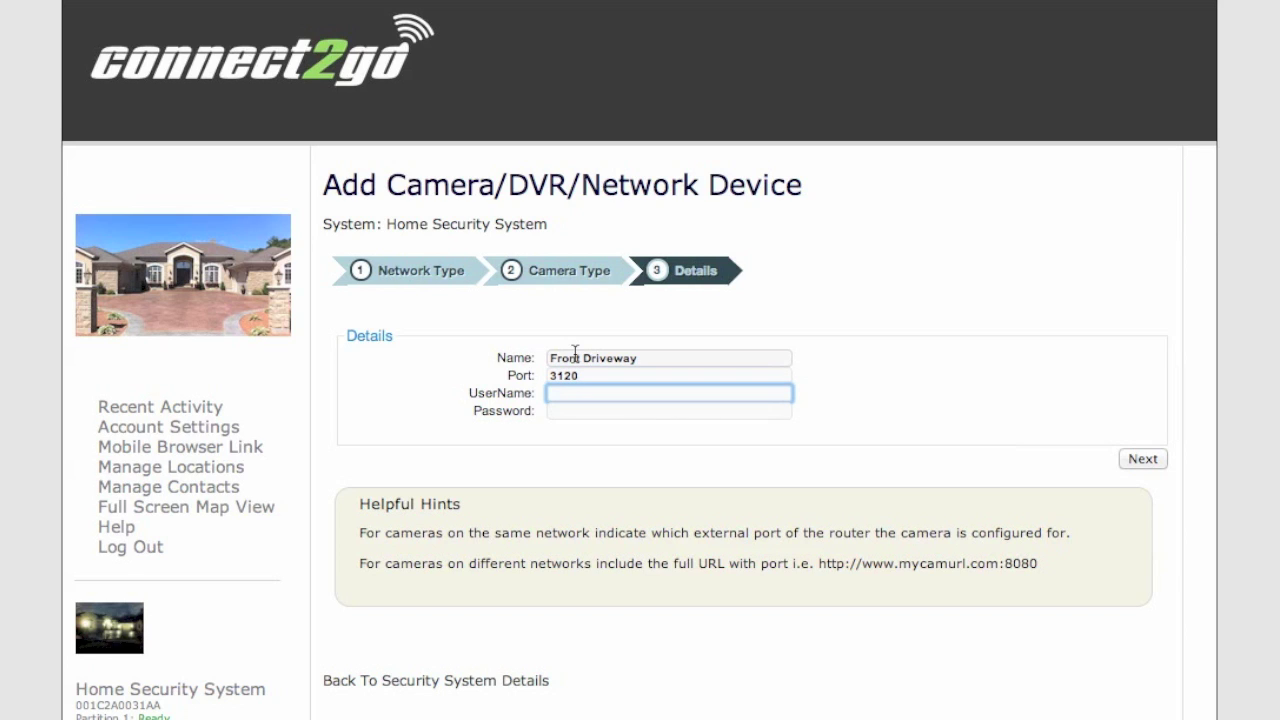
pyautogui.press('Tab')
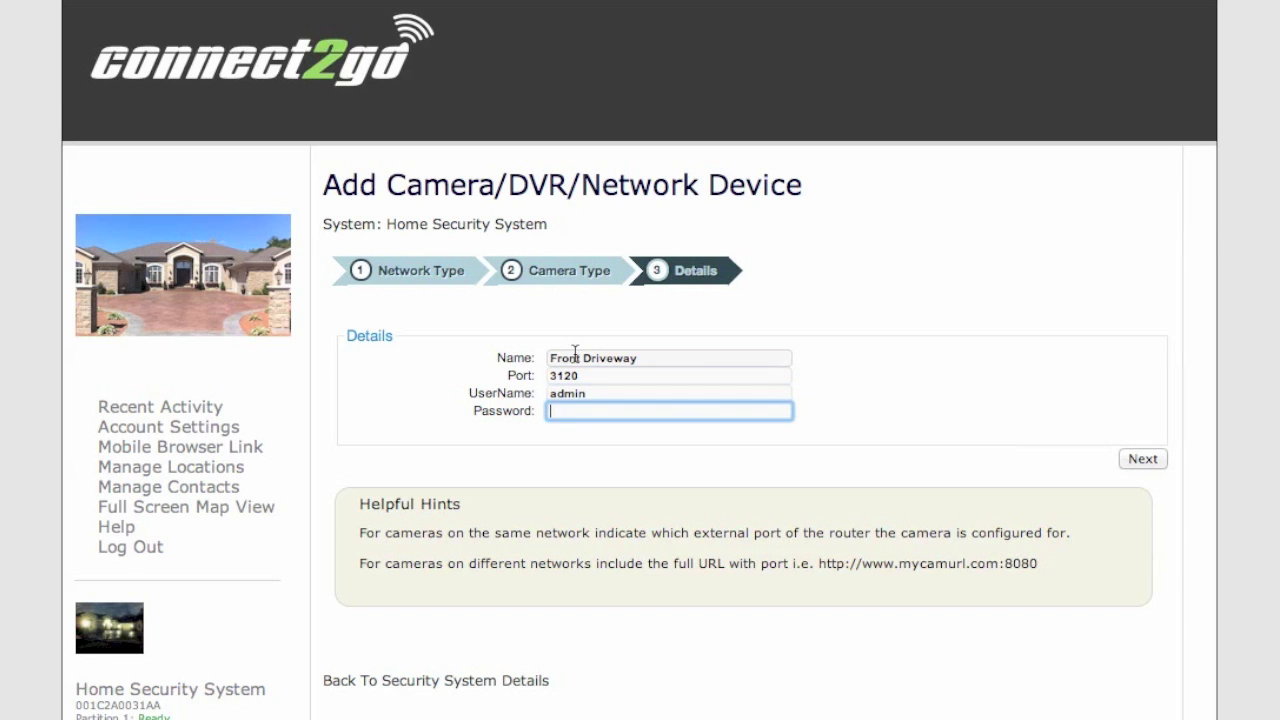
pyautogui.click(1148, 459)
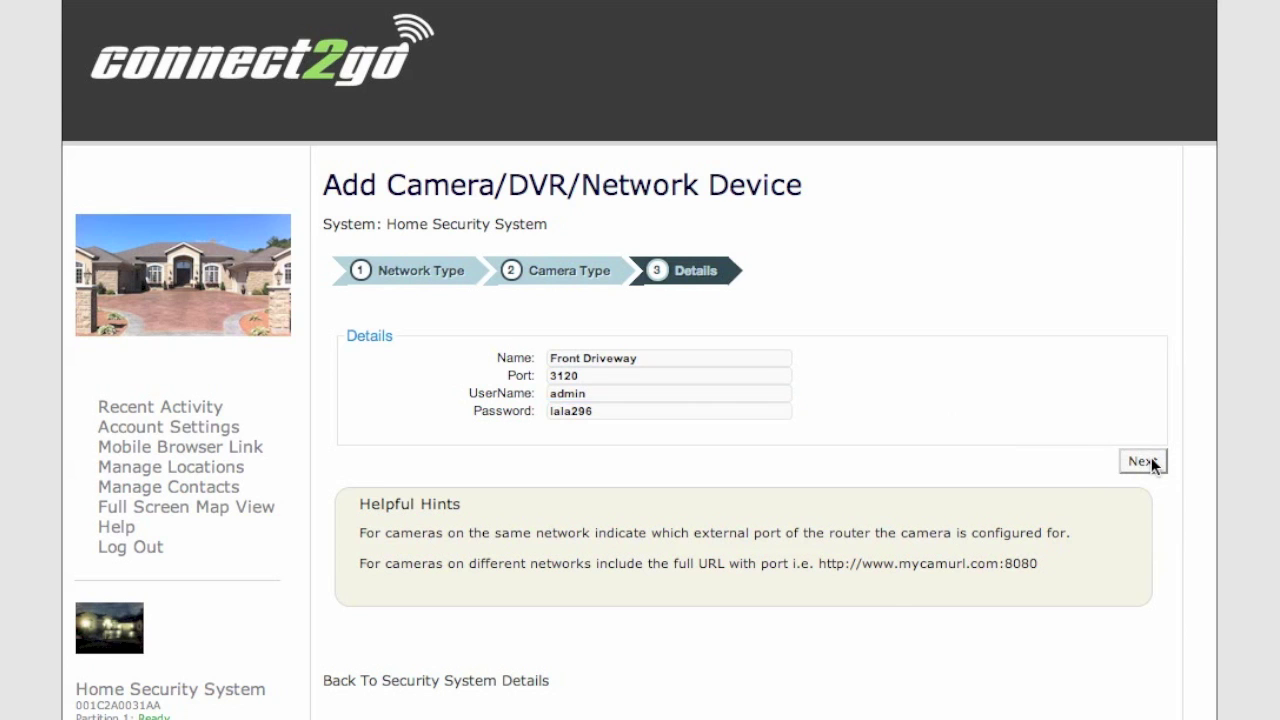
pyautogui.scroll(-5, 1151, 460)
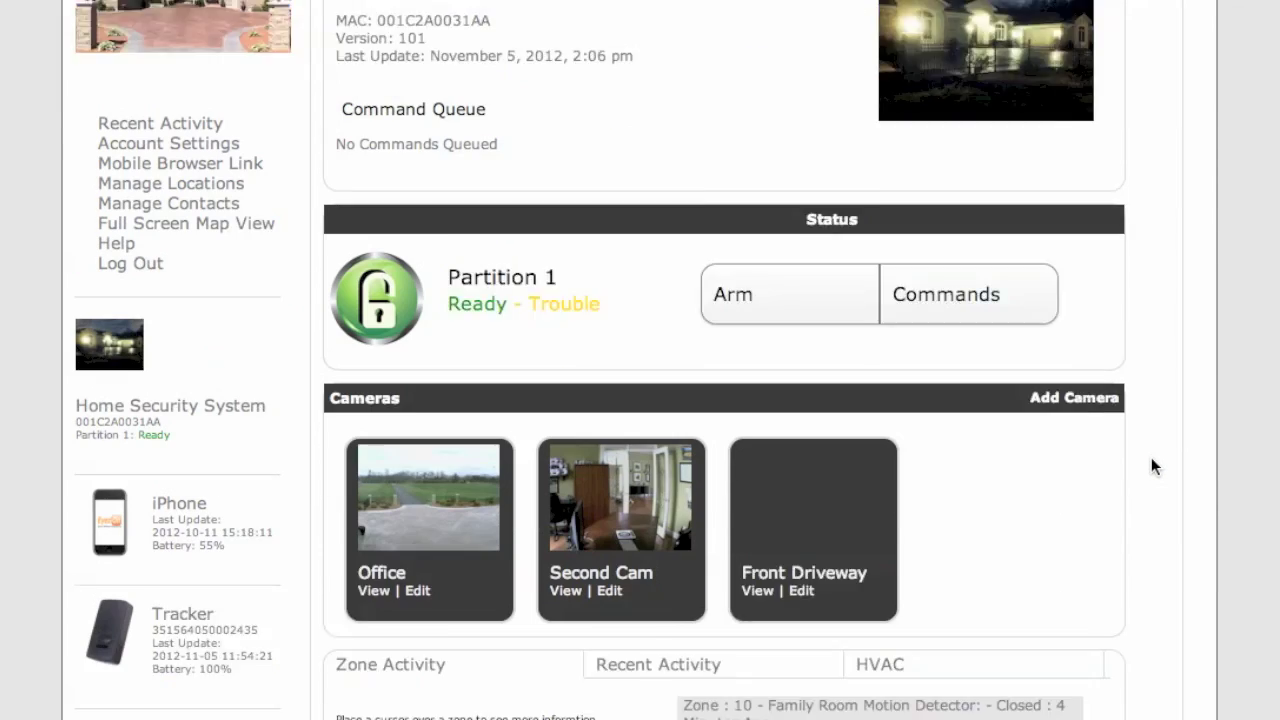
# Step: Delete the Front Driveway camera from its edit page and confirm the deletion
pyautogui.click(802, 505)
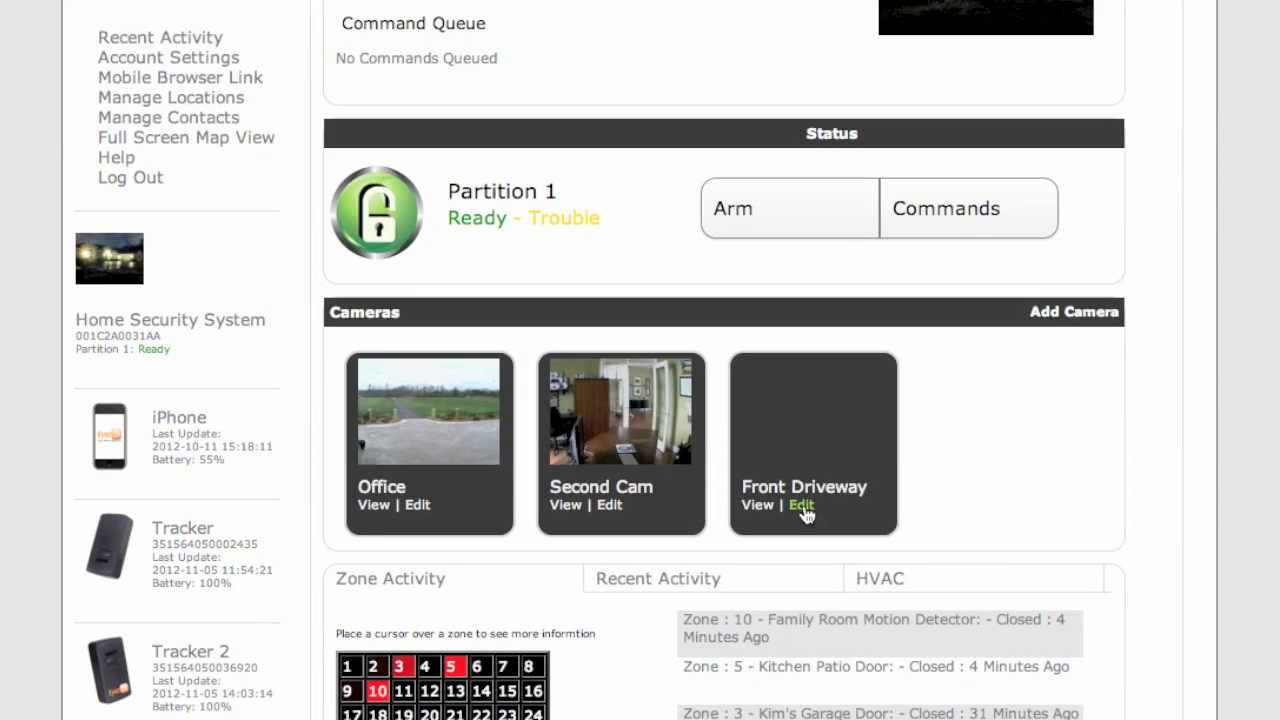
pyautogui.click(615, 341)
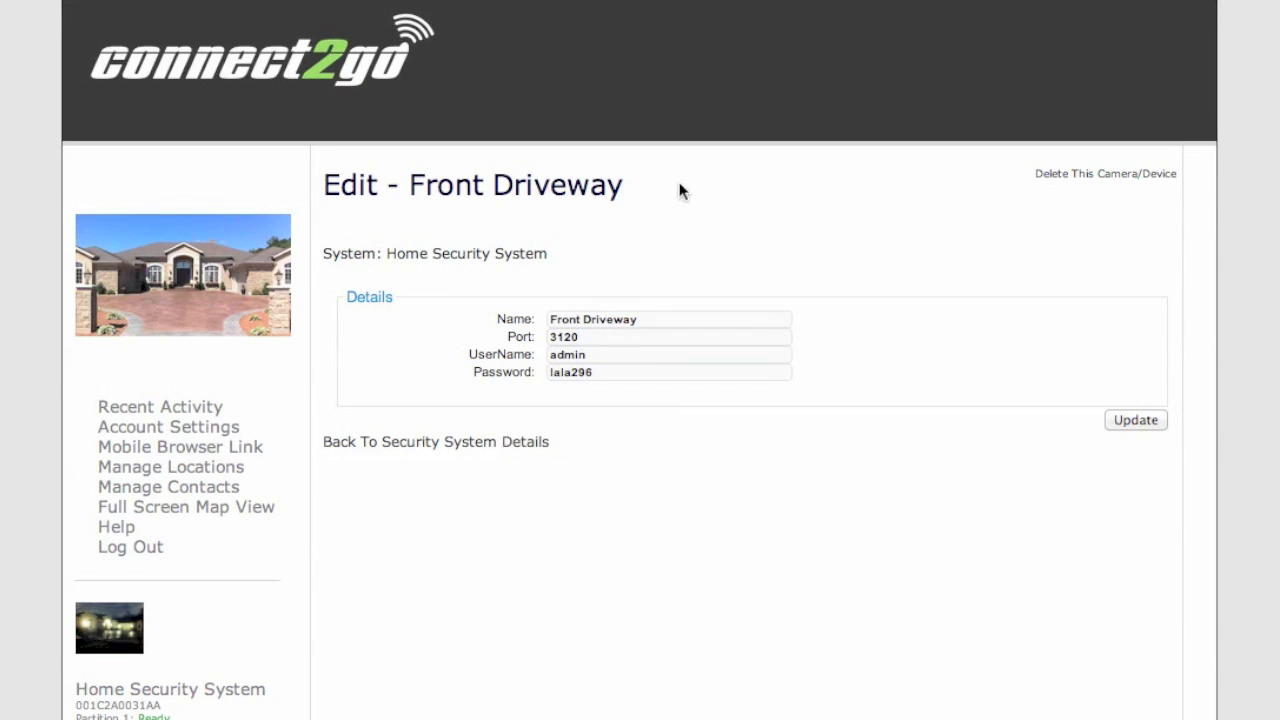
pyautogui.click(1075, 175)
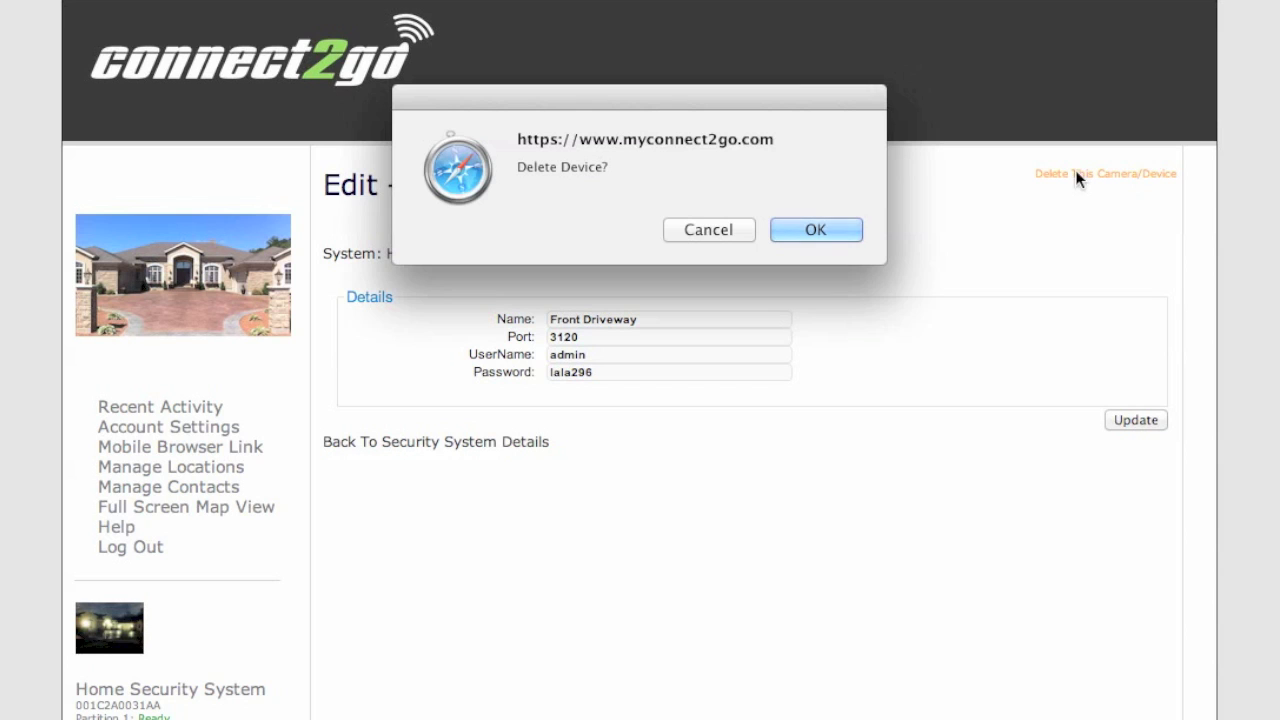
pyautogui.click(818, 232)
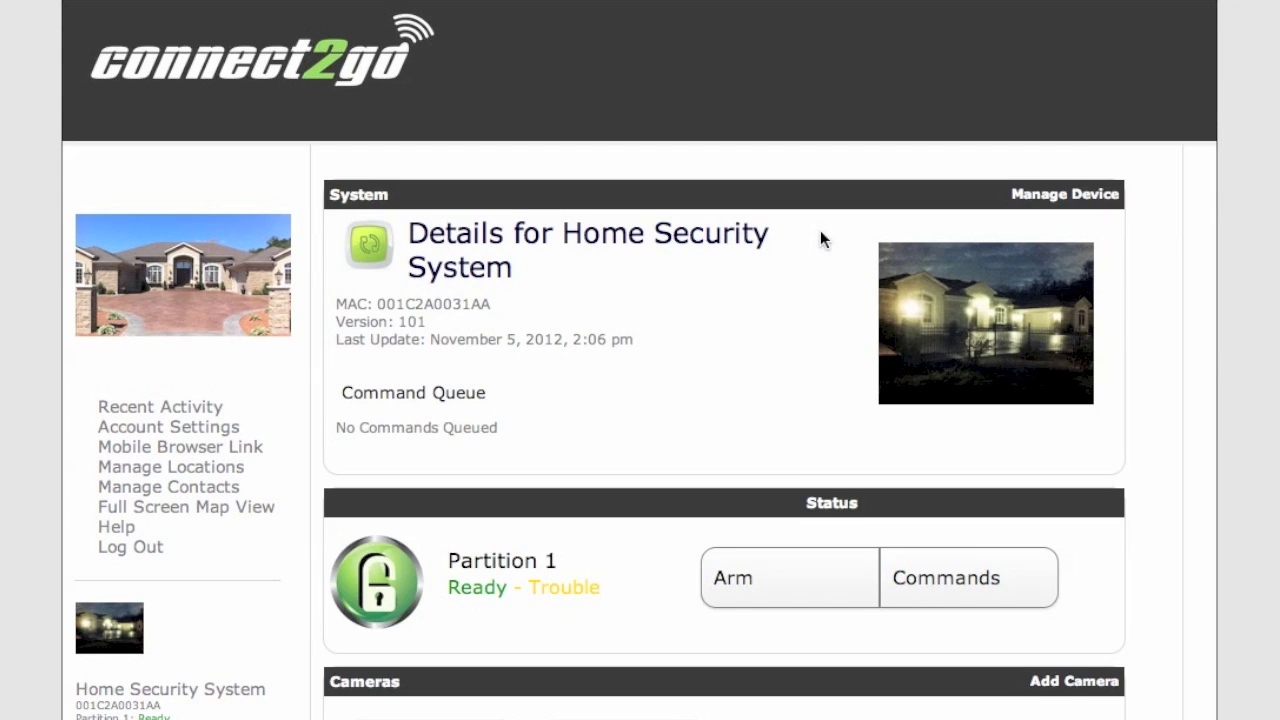
pyautogui.scroll(-5, 427, 420)
pyautogui.scroll(-3, 427, 412)
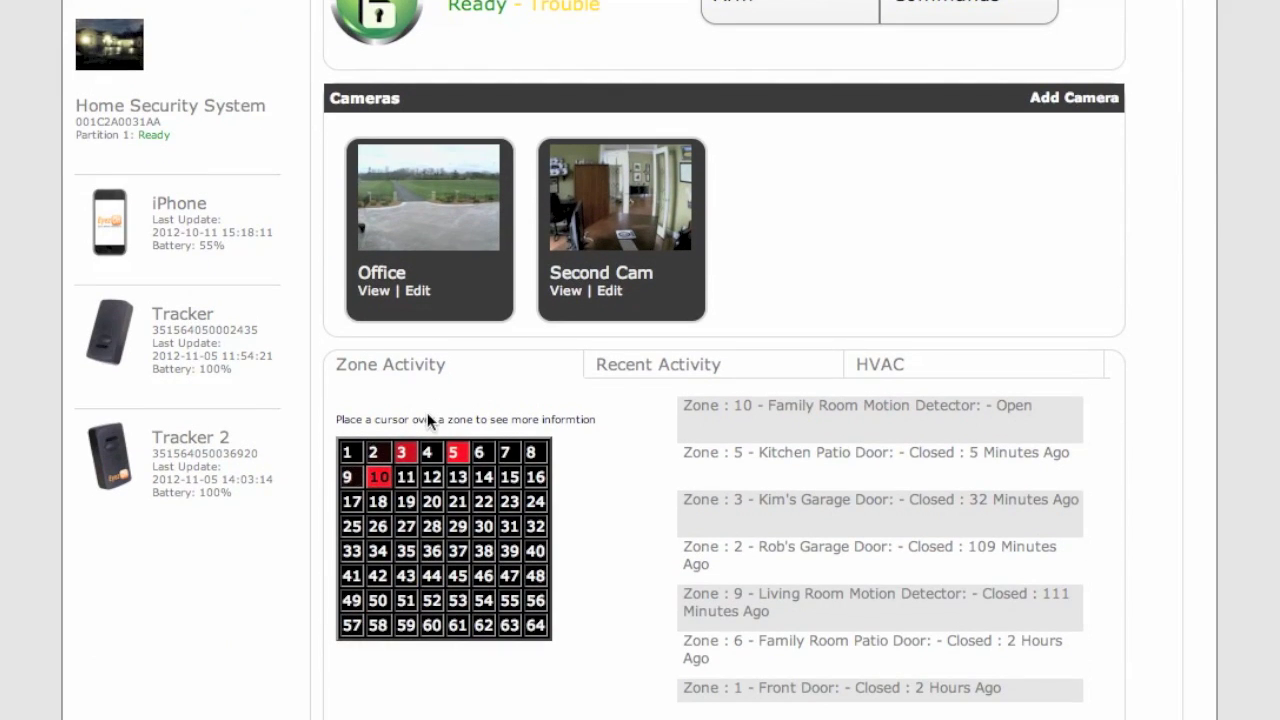
# Step: View Second Cam's live feed and pan/tilt pad, then return to the system details
pyautogui.click(566, 292)
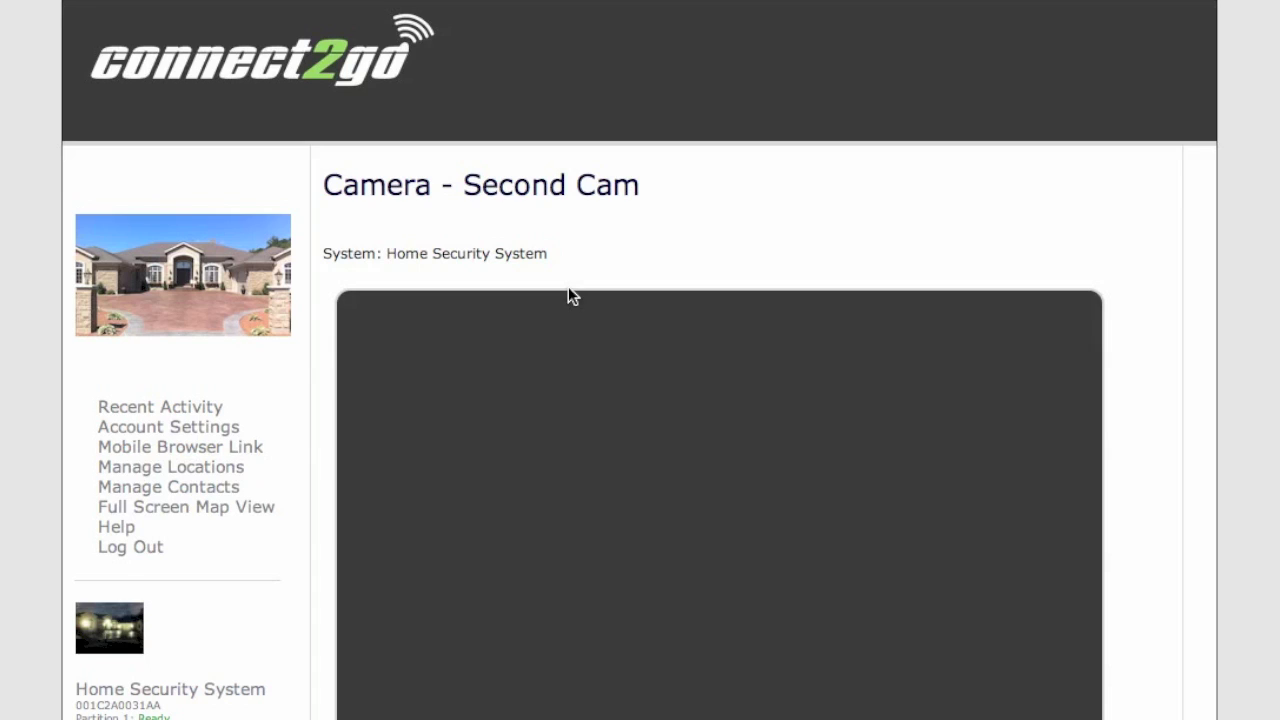
pyautogui.scroll(-6, 568, 286)
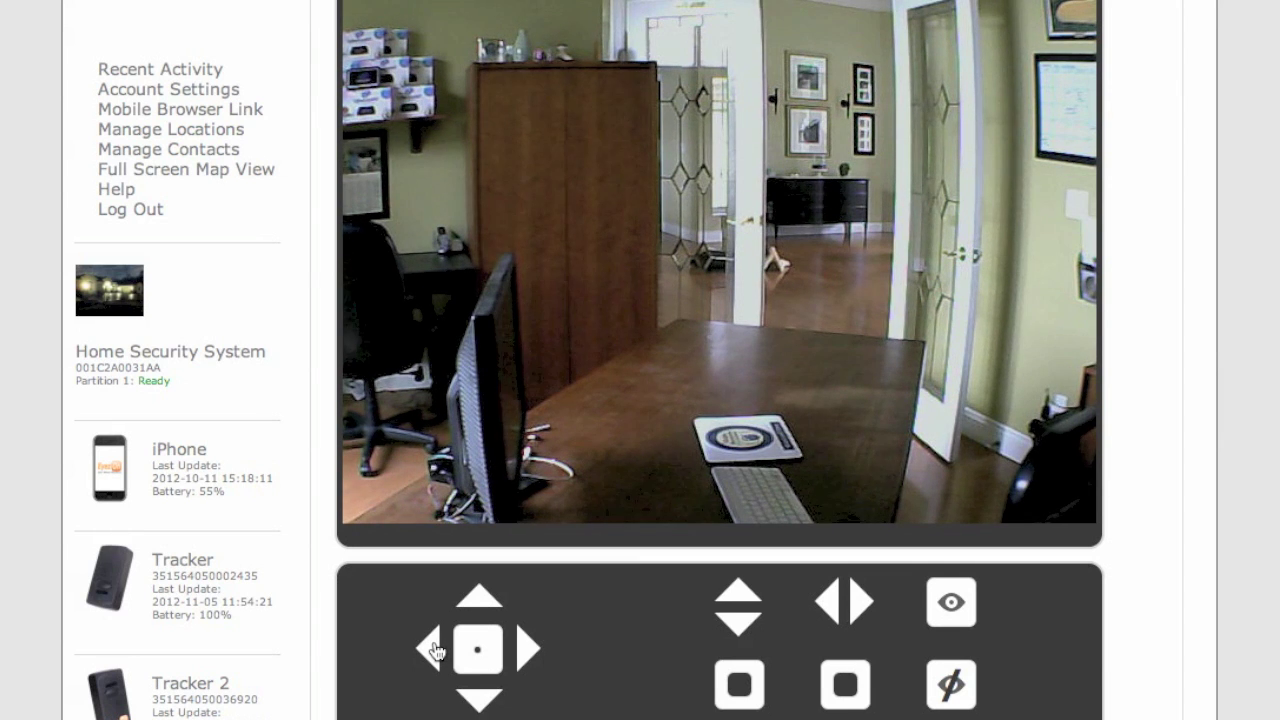
pyautogui.scroll(3, 700, 360)
pyautogui.scroll(4, 700, 360)
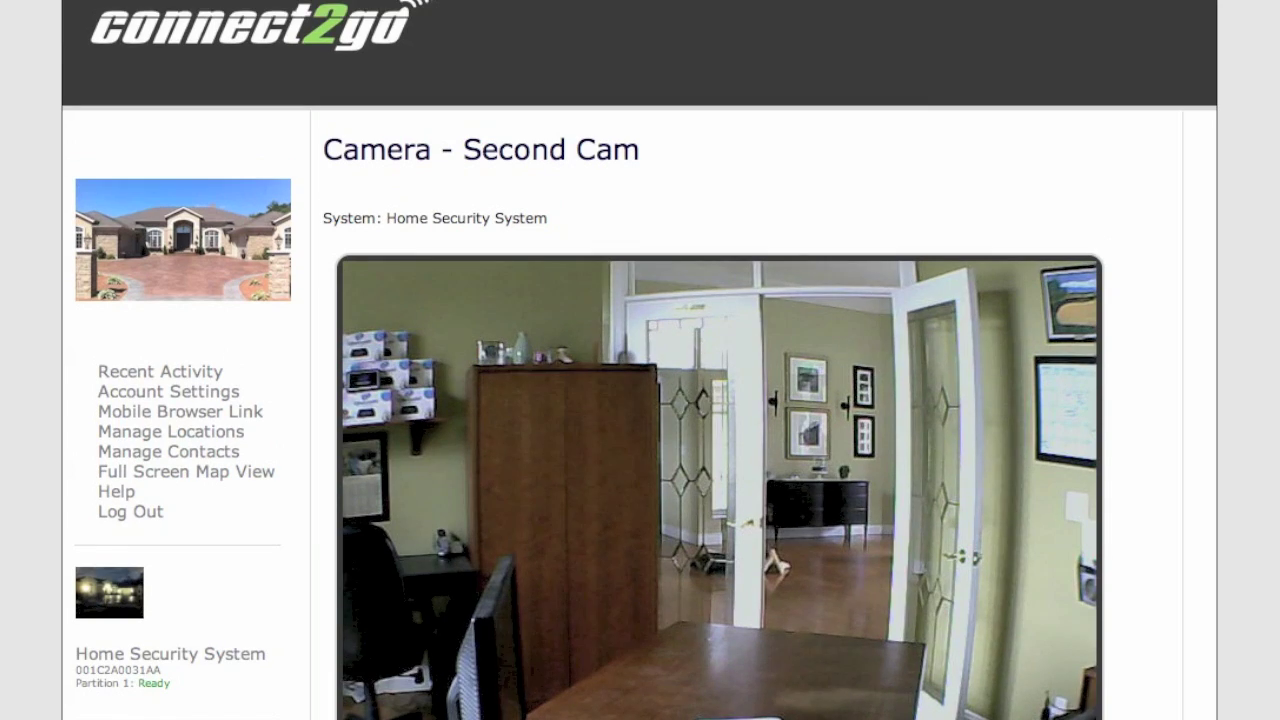
pyautogui.scroll(-8, 385, 716)
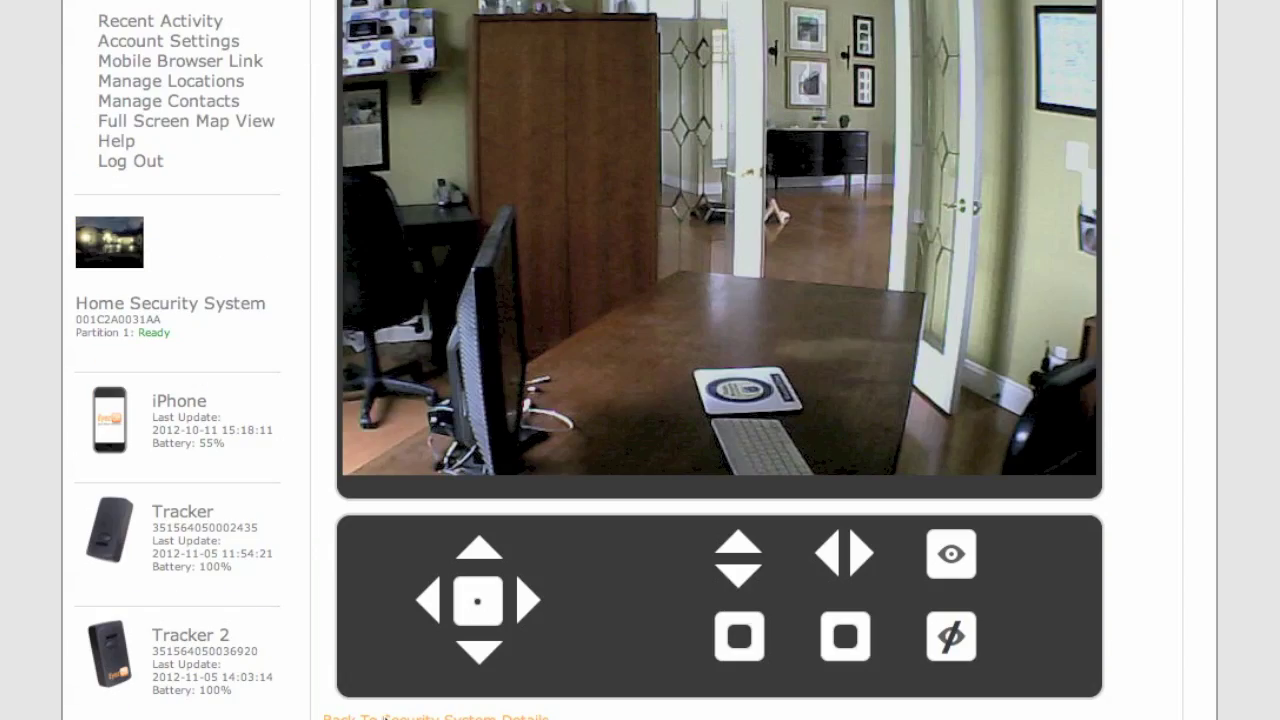
pyautogui.click(385, 716)
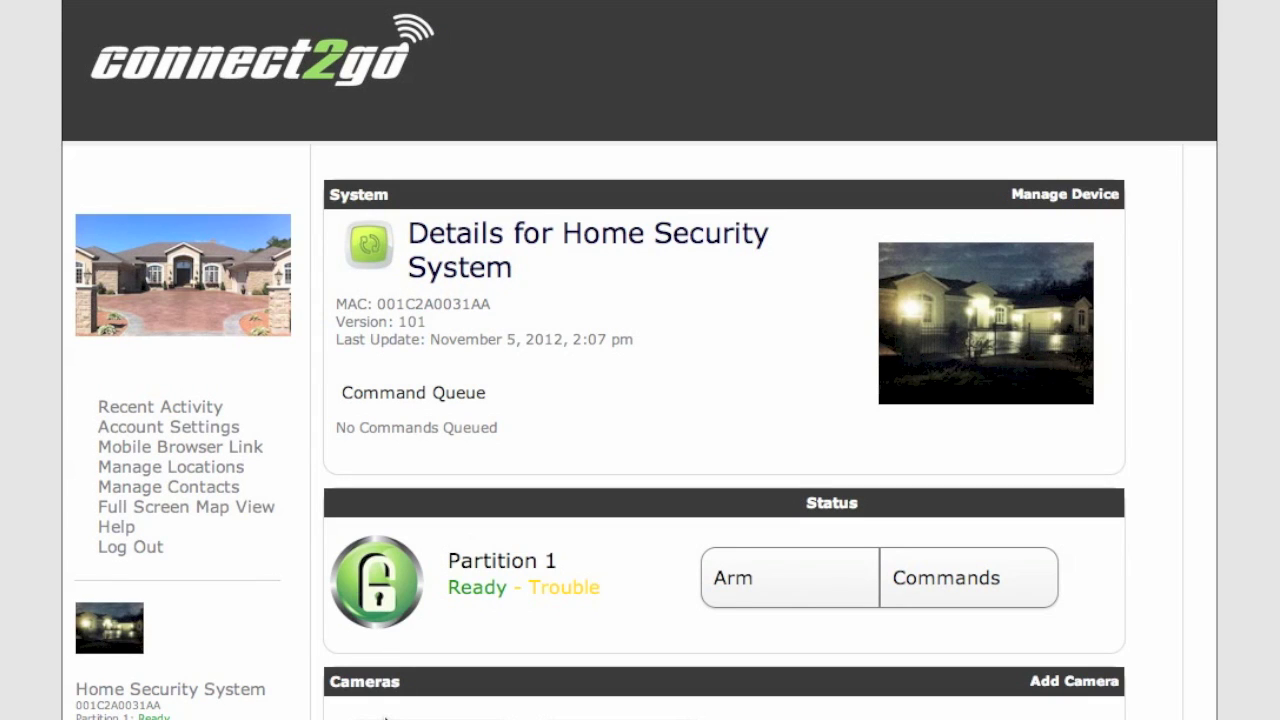
# Step: Check the status of individual zones in the Zone Activity grid
pyautogui.scroll(-10, 385, 716)
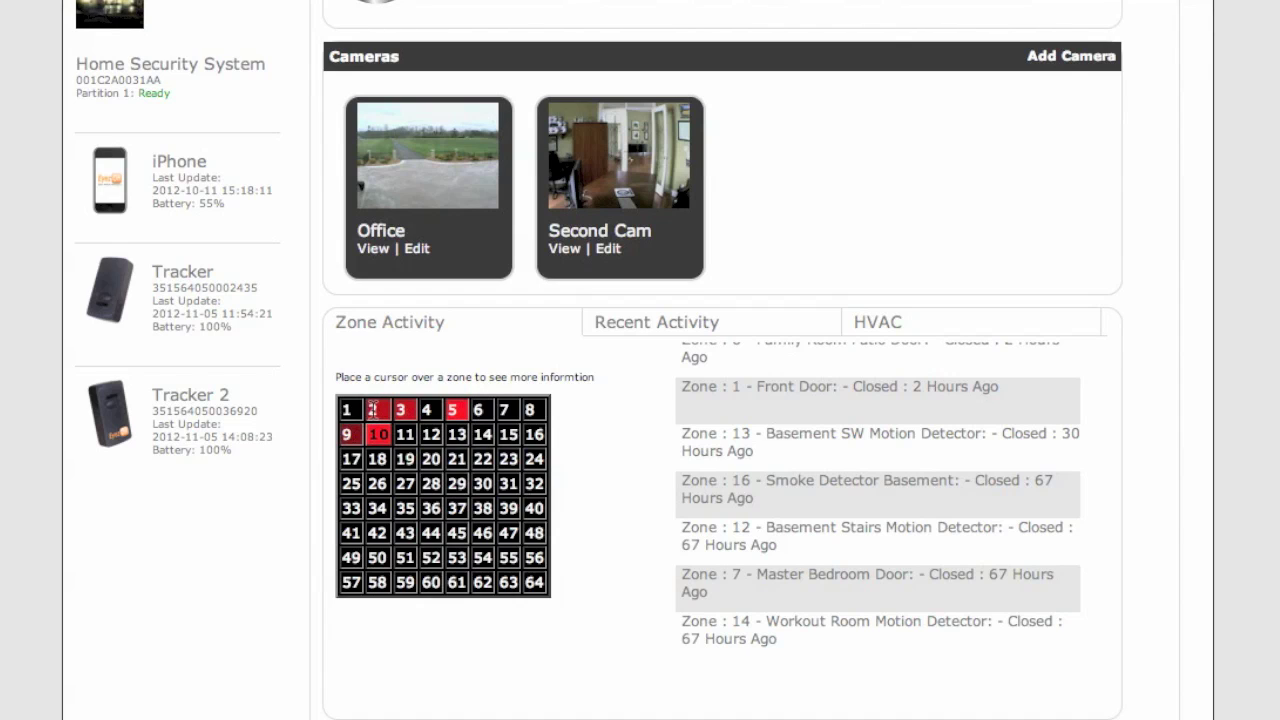
pyautogui.moveTo(372, 410)
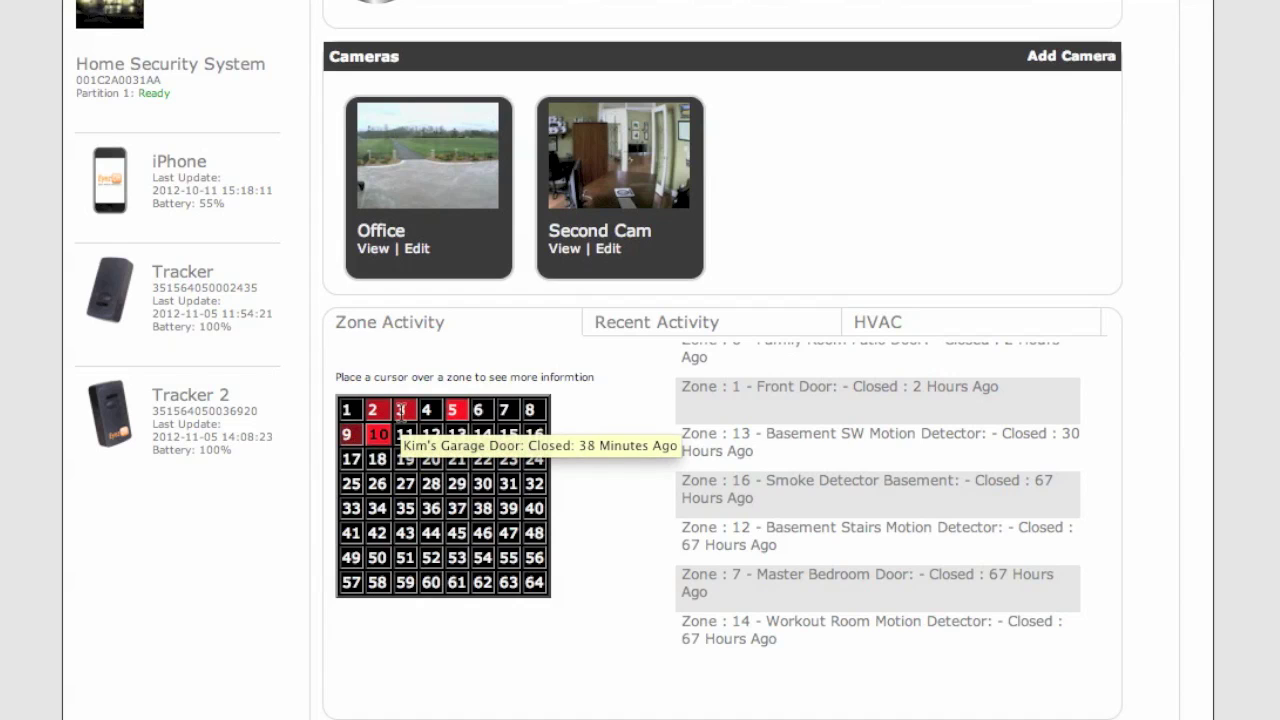
pyautogui.moveTo(455, 413)
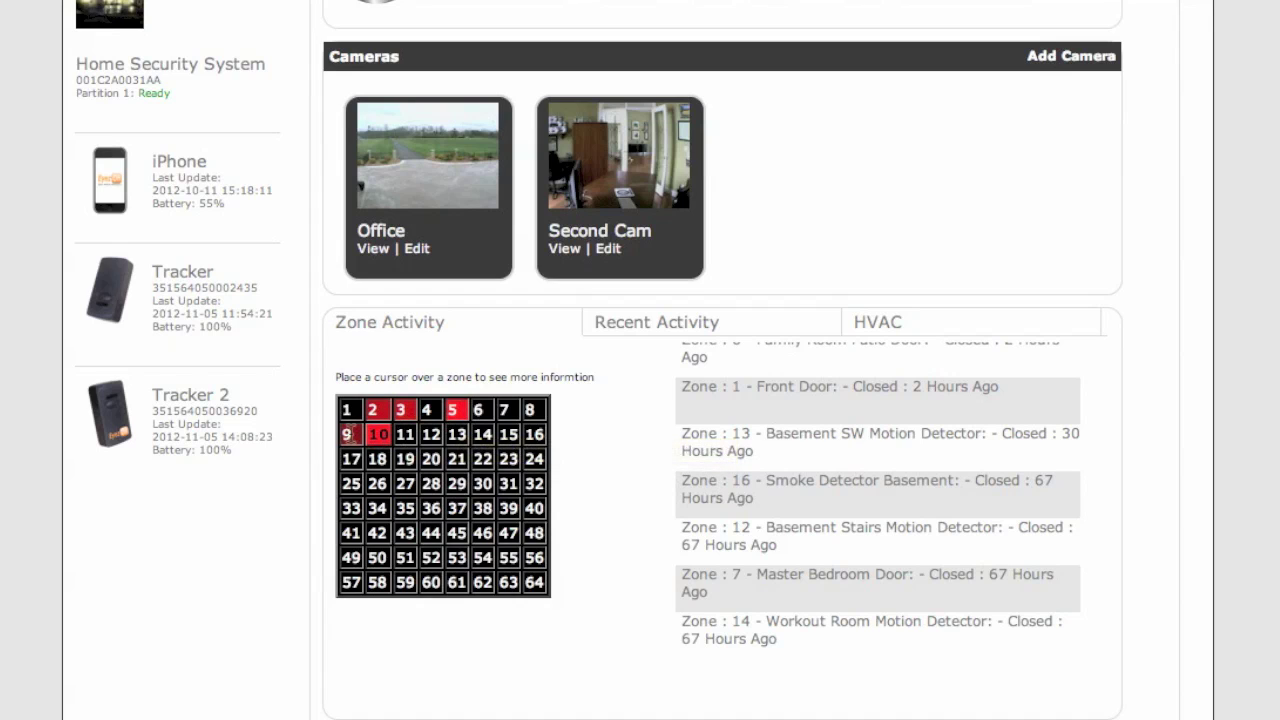
pyautogui.moveTo(347, 434)
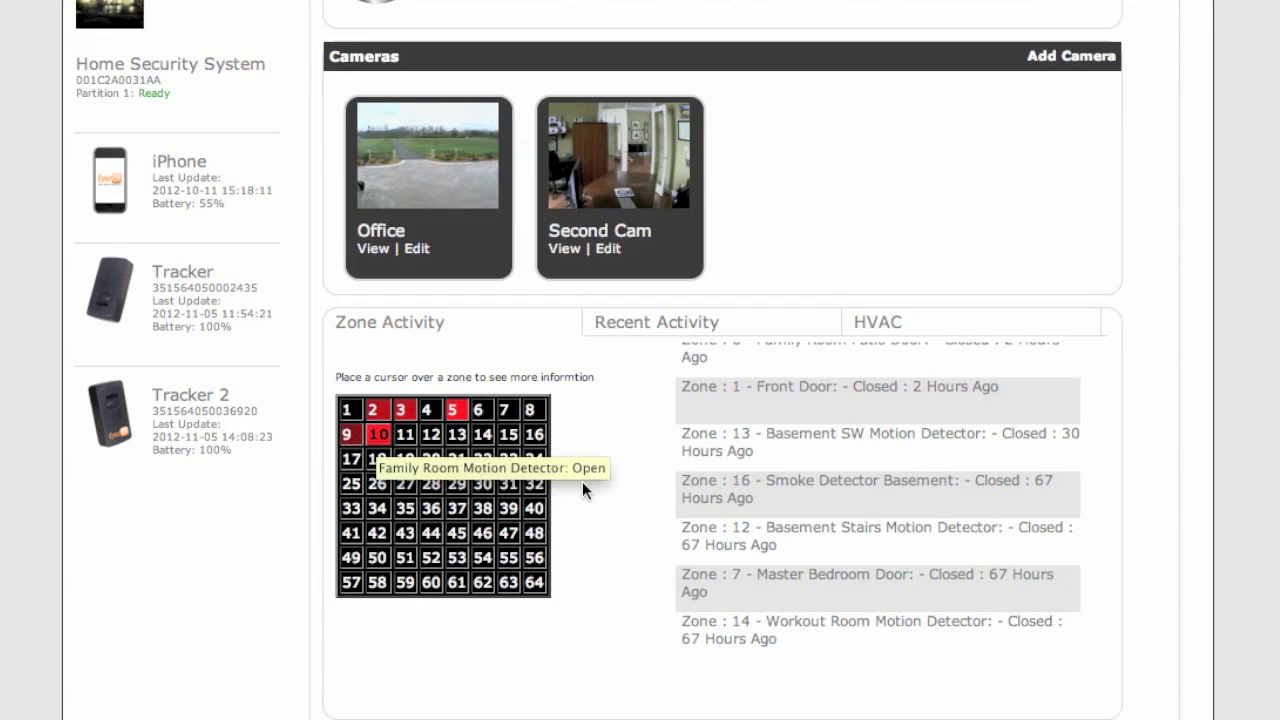
pyautogui.scroll(5, 780, 505)
pyautogui.scroll(3, 780, 503)
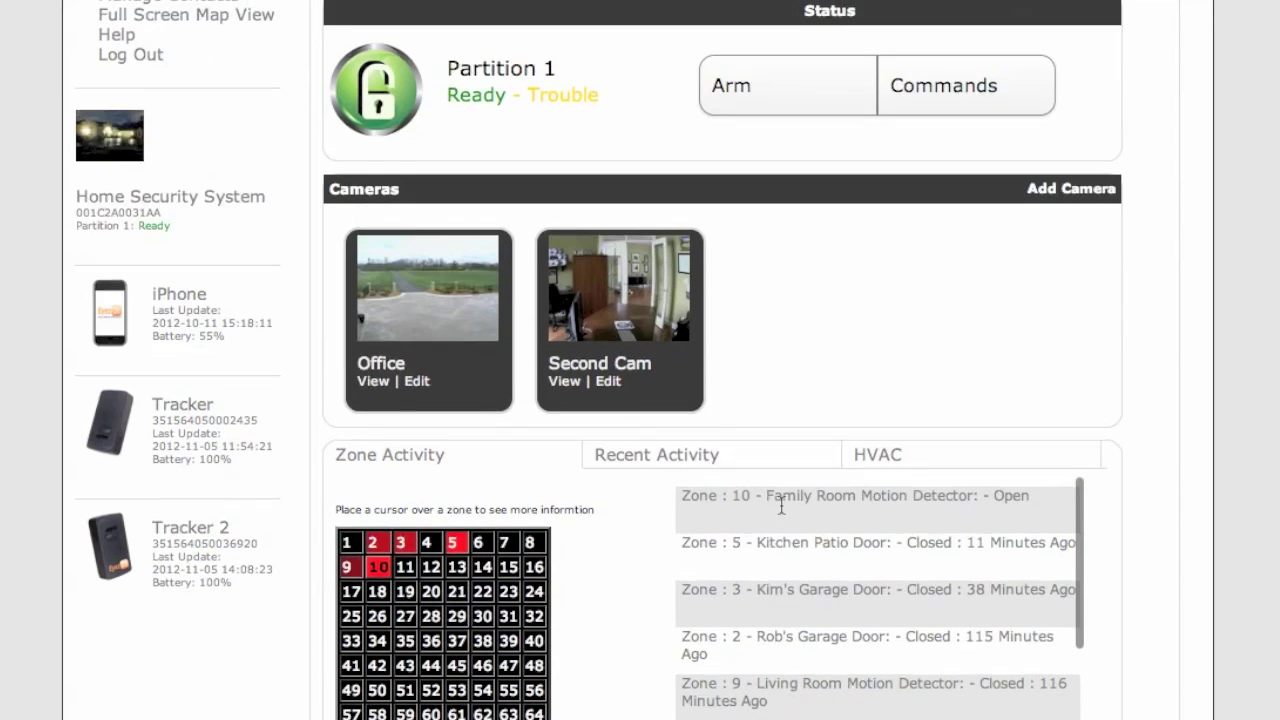
pyautogui.scroll(-6, 1209, 468)
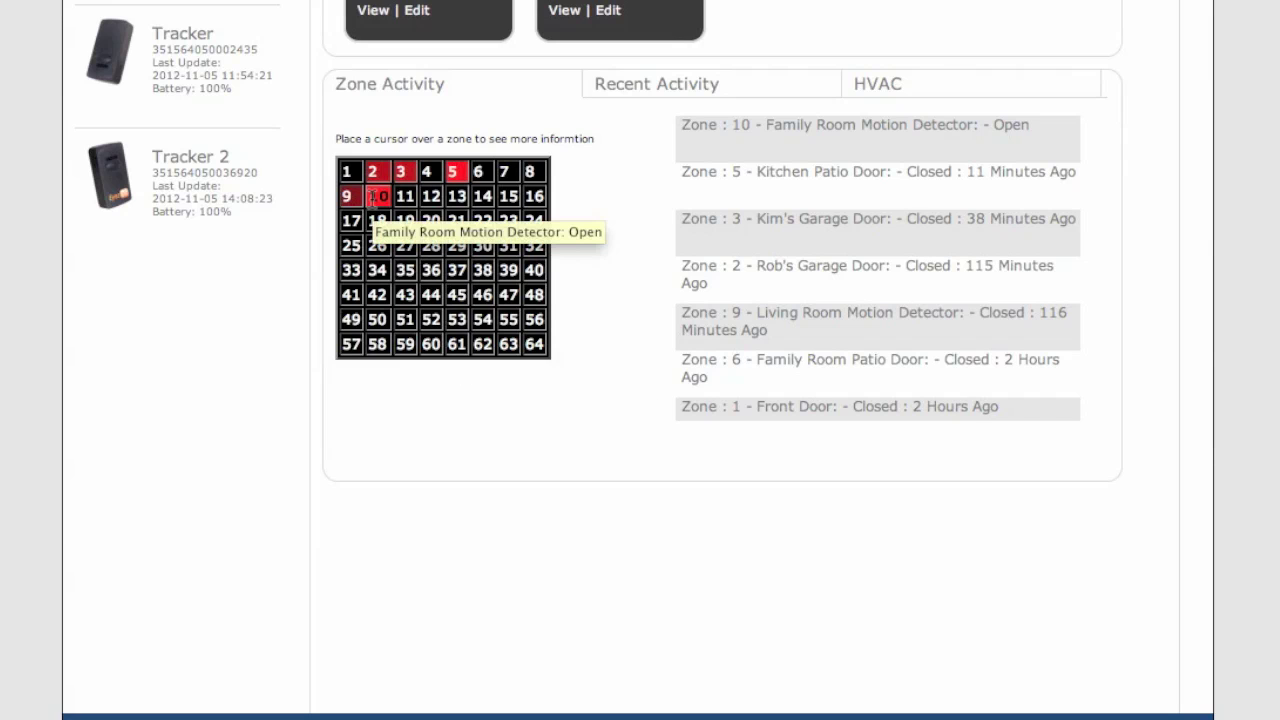
pyautogui.scroll(4, 386, 423)
pyautogui.scroll(5, 386, 416)
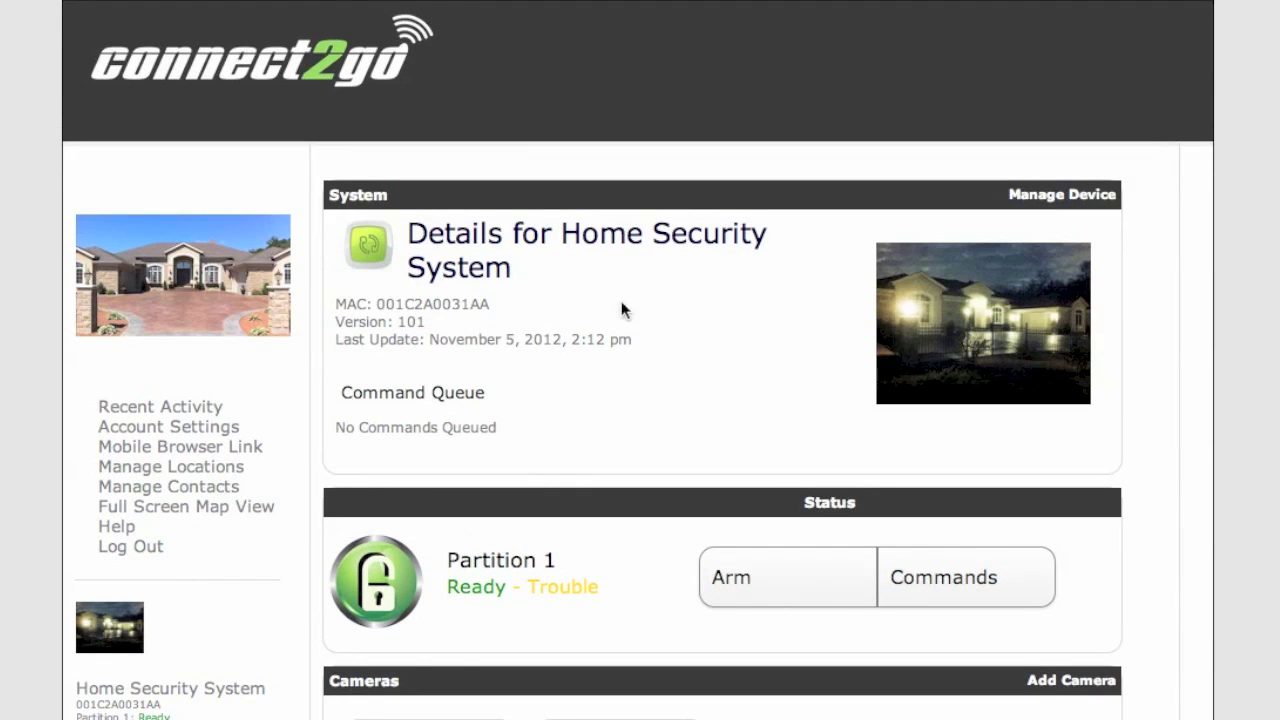
pyautogui.scroll(-6, 748, 311)
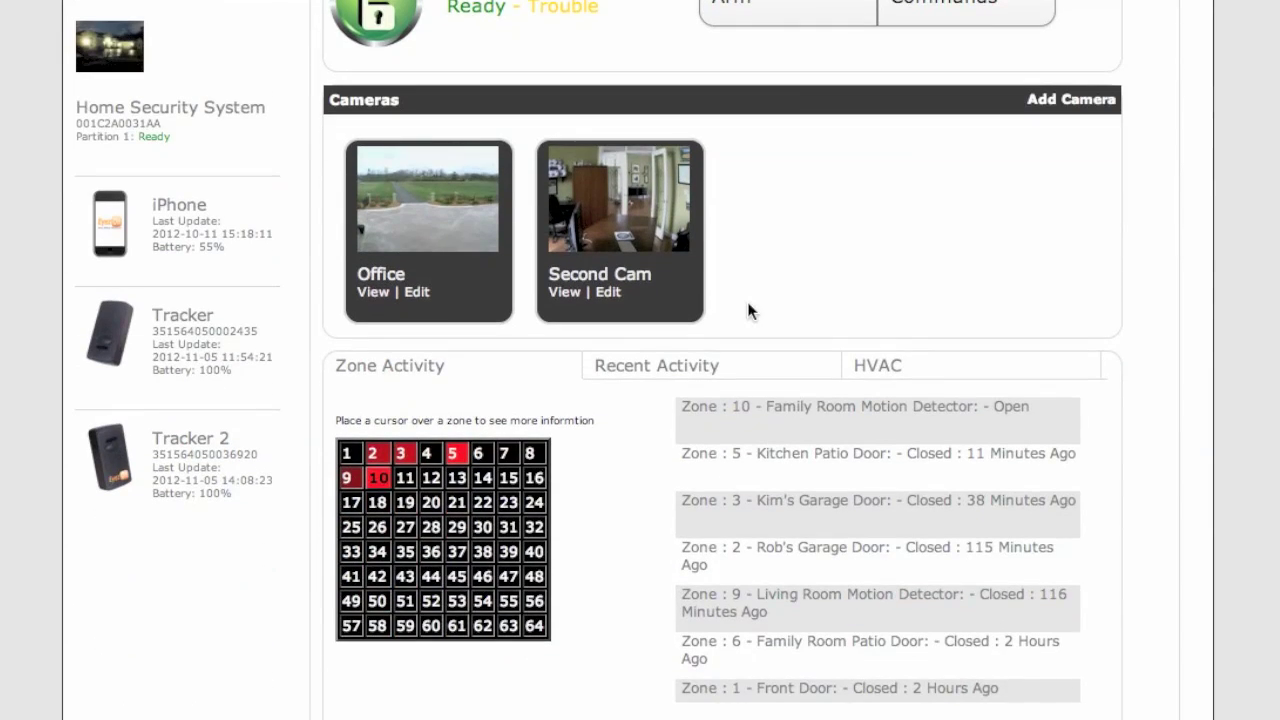
pyautogui.scroll(4, 750, 310)
pyautogui.scroll(2, 748, 311)
# Step: Go to the zone label management page from the system management options
pyautogui.click(1066, 198)
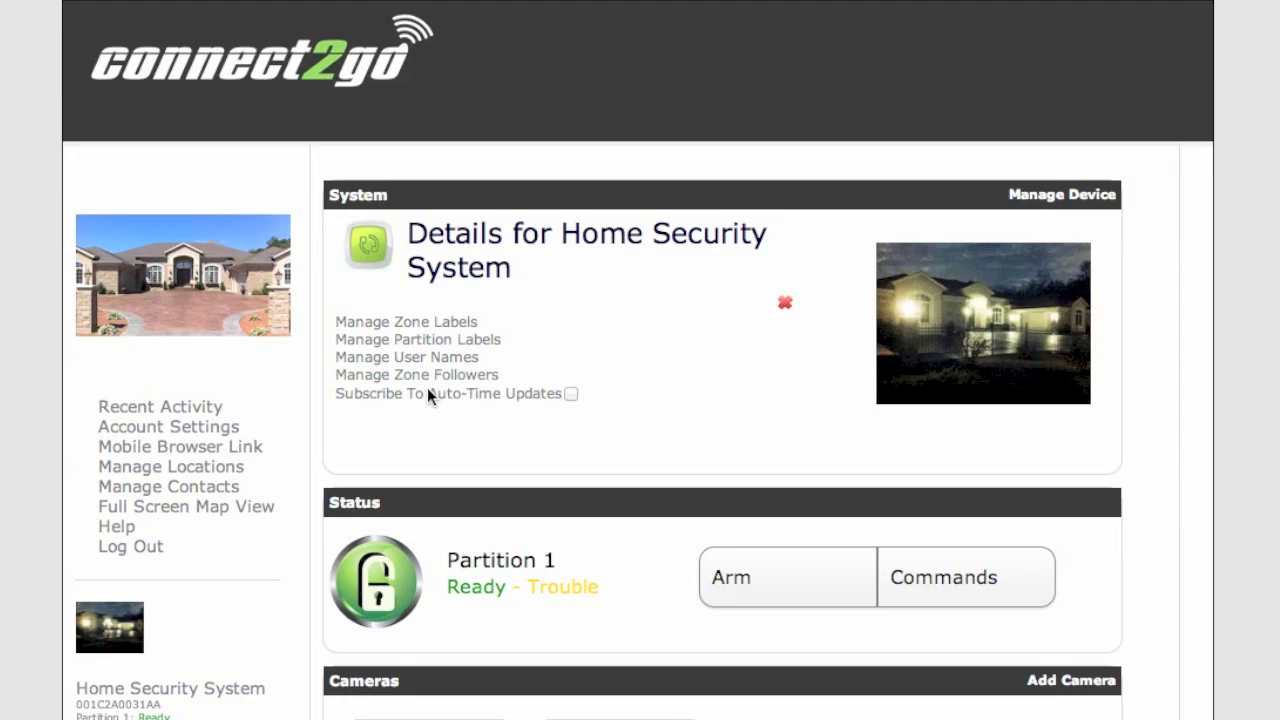
pyautogui.click(445, 322)
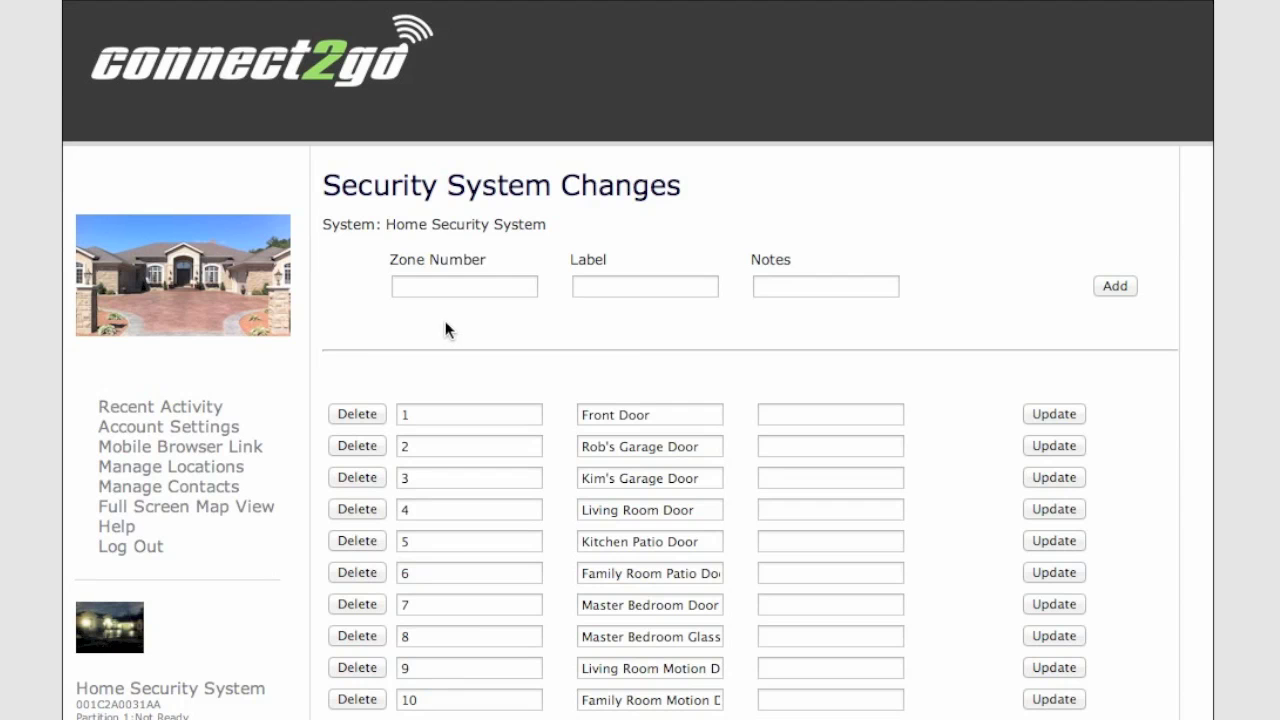
pyautogui.scroll(-5, 845, 388)
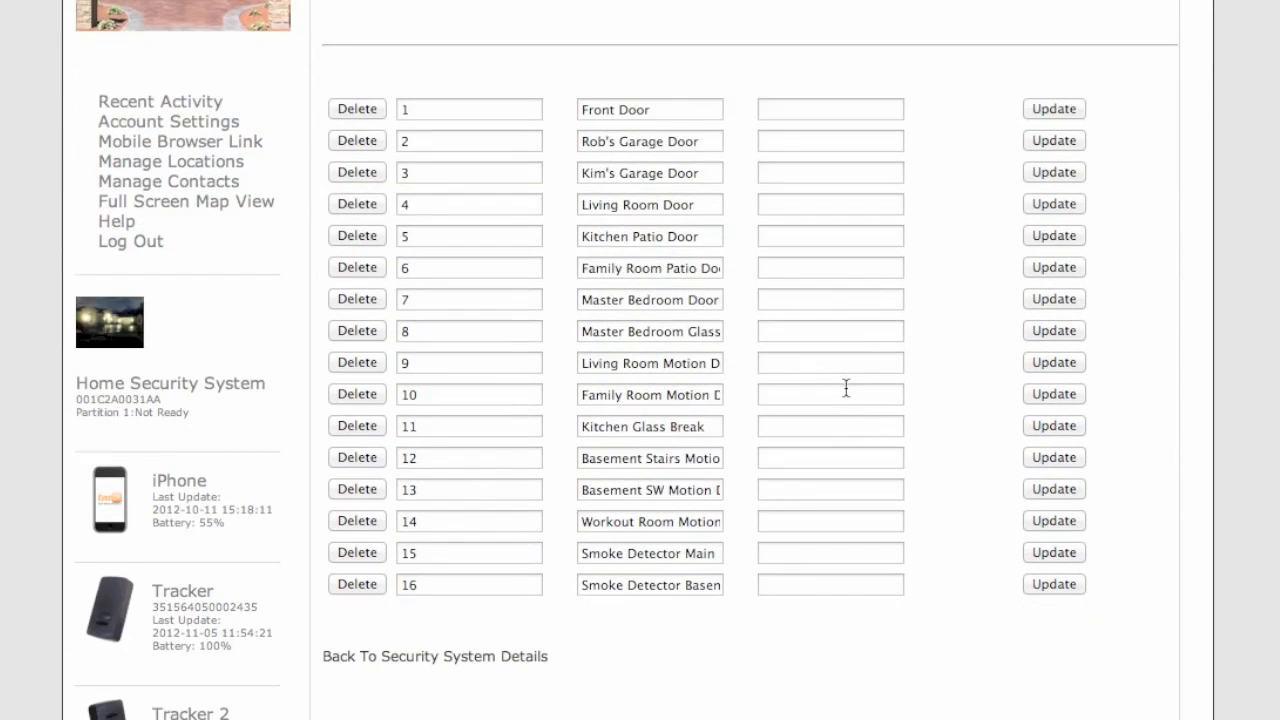
pyautogui.scroll(5, 845, 390)
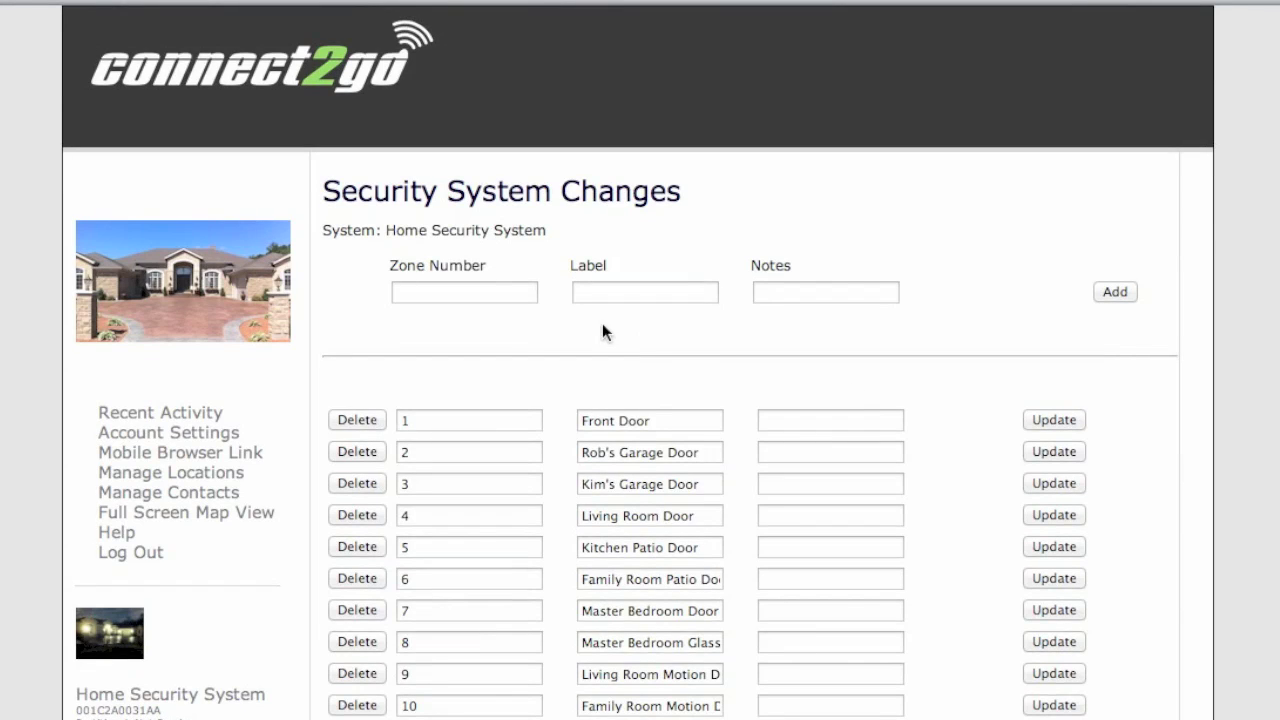
# Step: Add zone 20 labelled Back Garage Door with the note 'Should never be open'
pyautogui.click(497, 294)
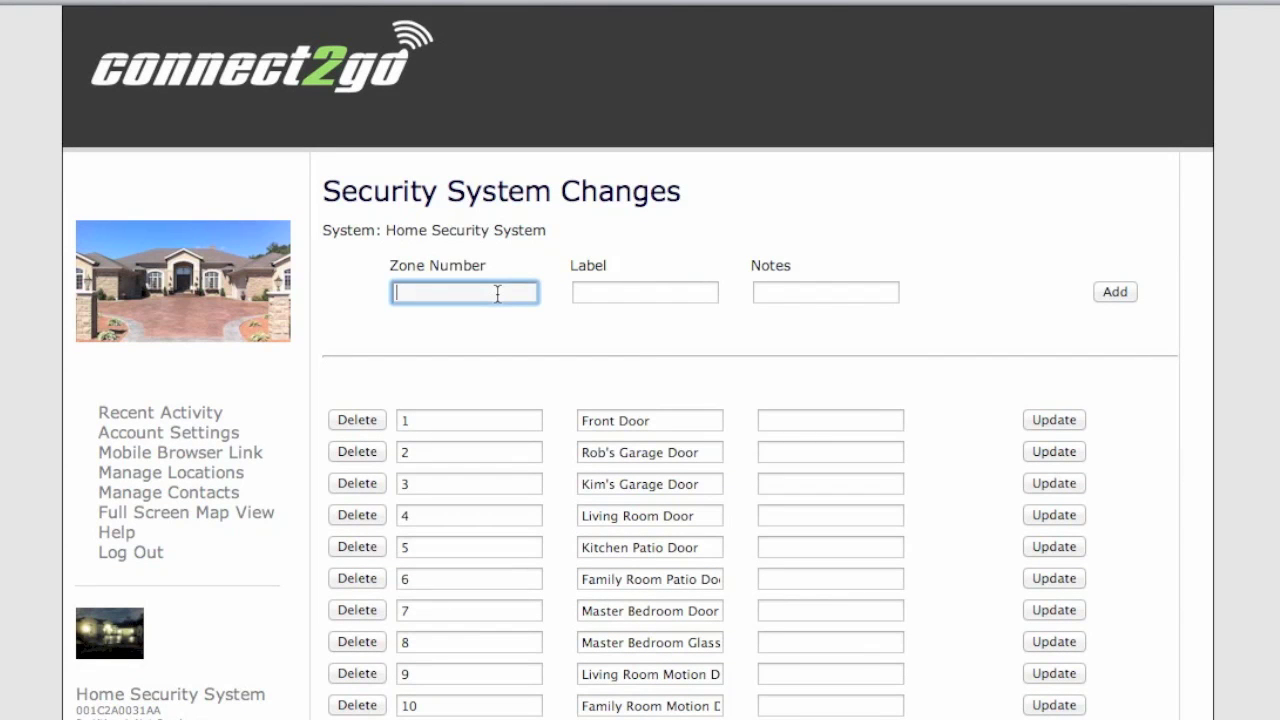
pyautogui.write('20')
pyautogui.press('Tab')
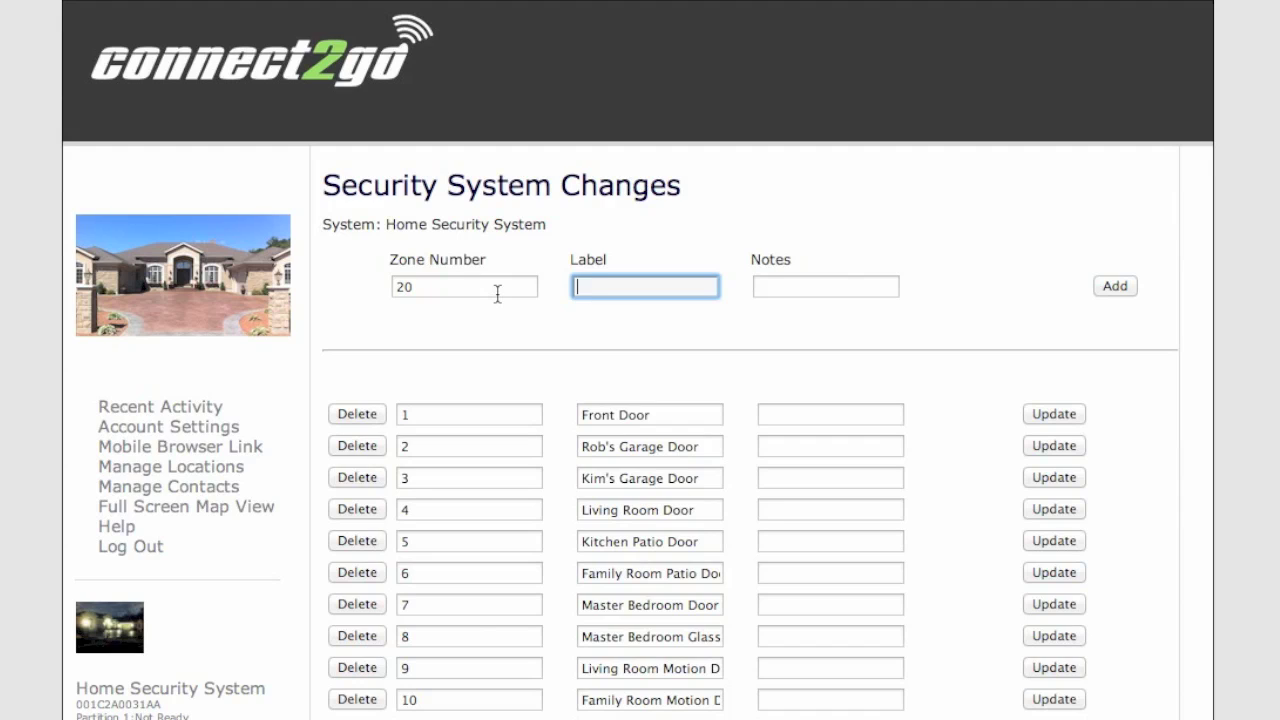
pyautogui.write('Back Garage Door')
pyautogui.press('Tab')
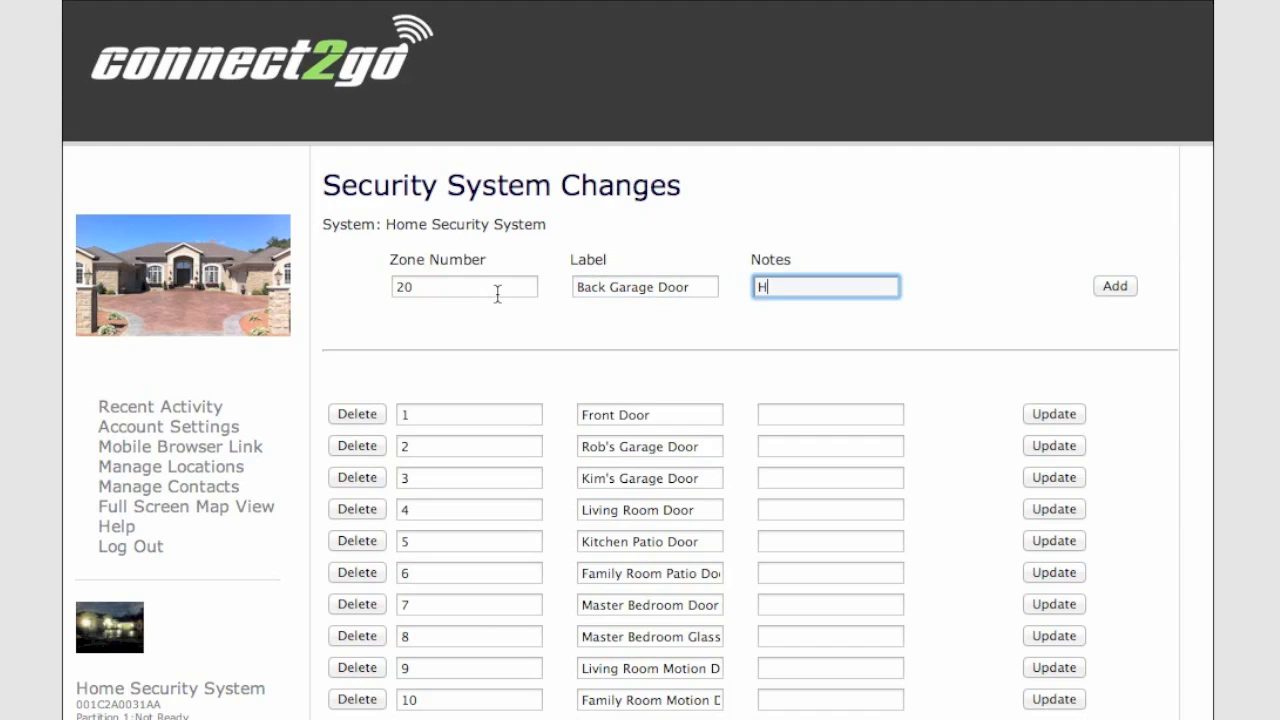
pyautogui.write('Should never be open')
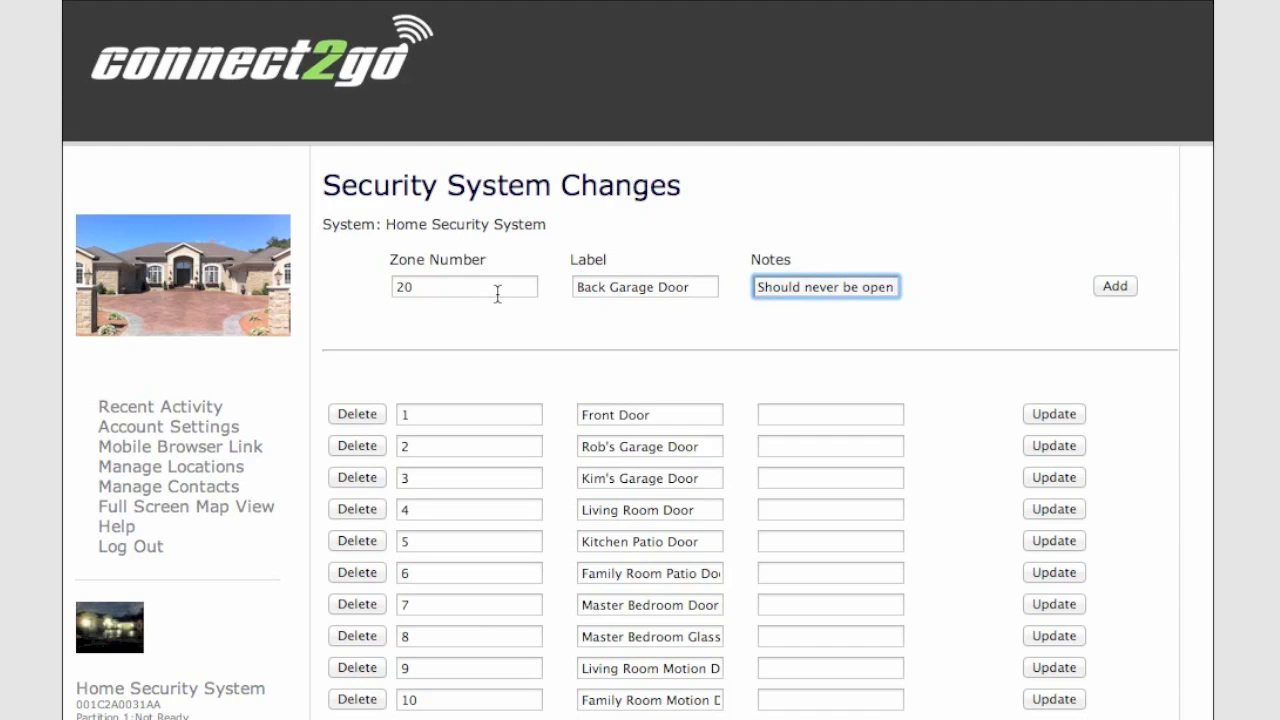
pyautogui.click(1127, 288)
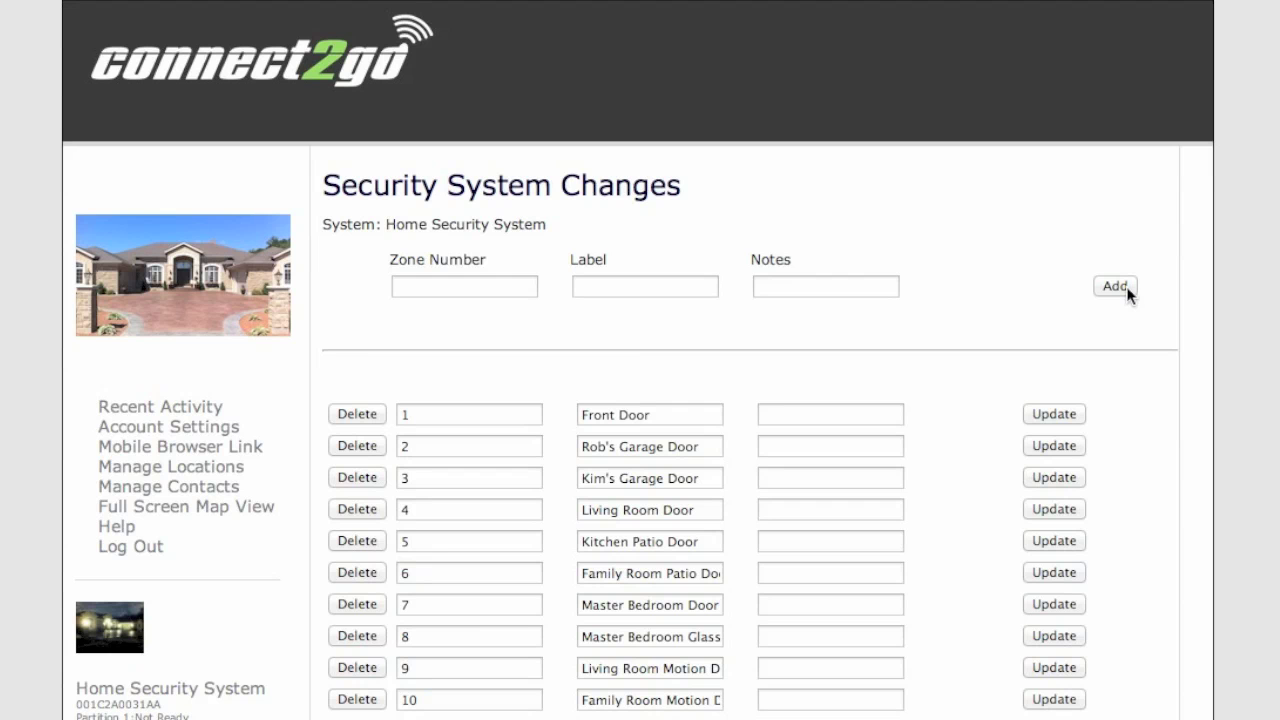
# Step: Delete the newly added zone 20 from the zone list
pyautogui.scroll(-5, 979, 290)
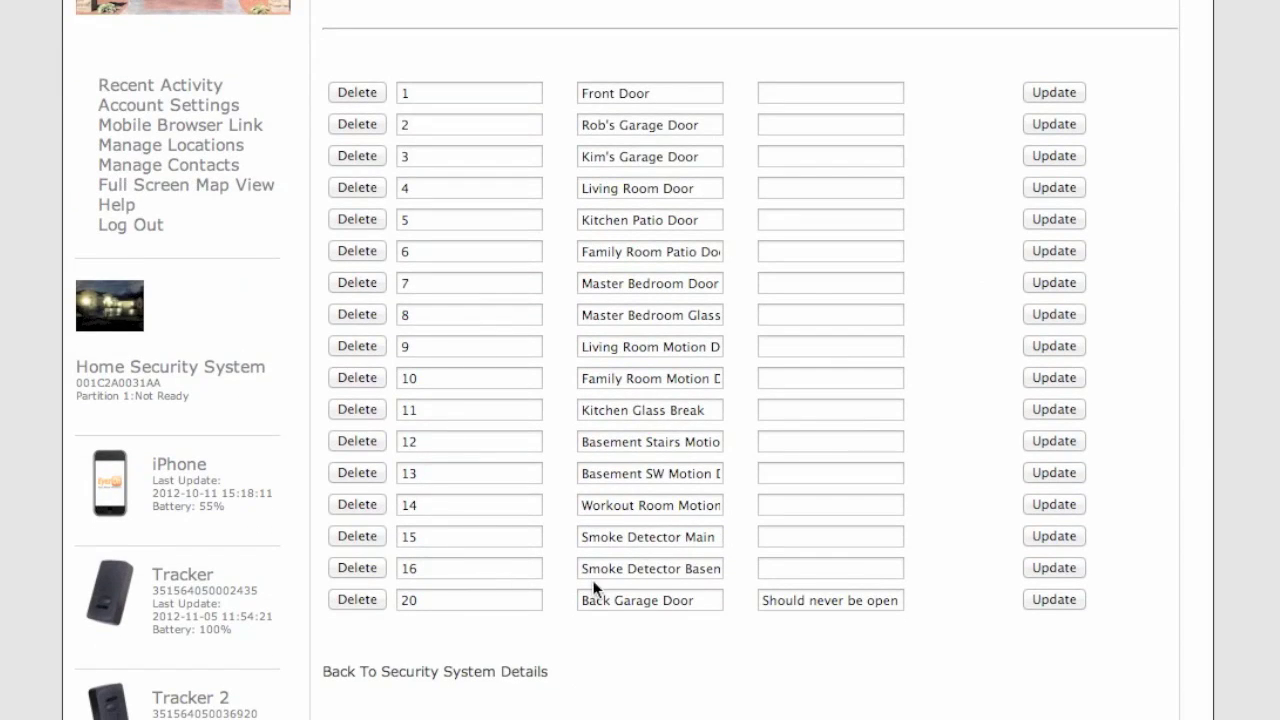
pyautogui.scroll(-3, 889, 606)
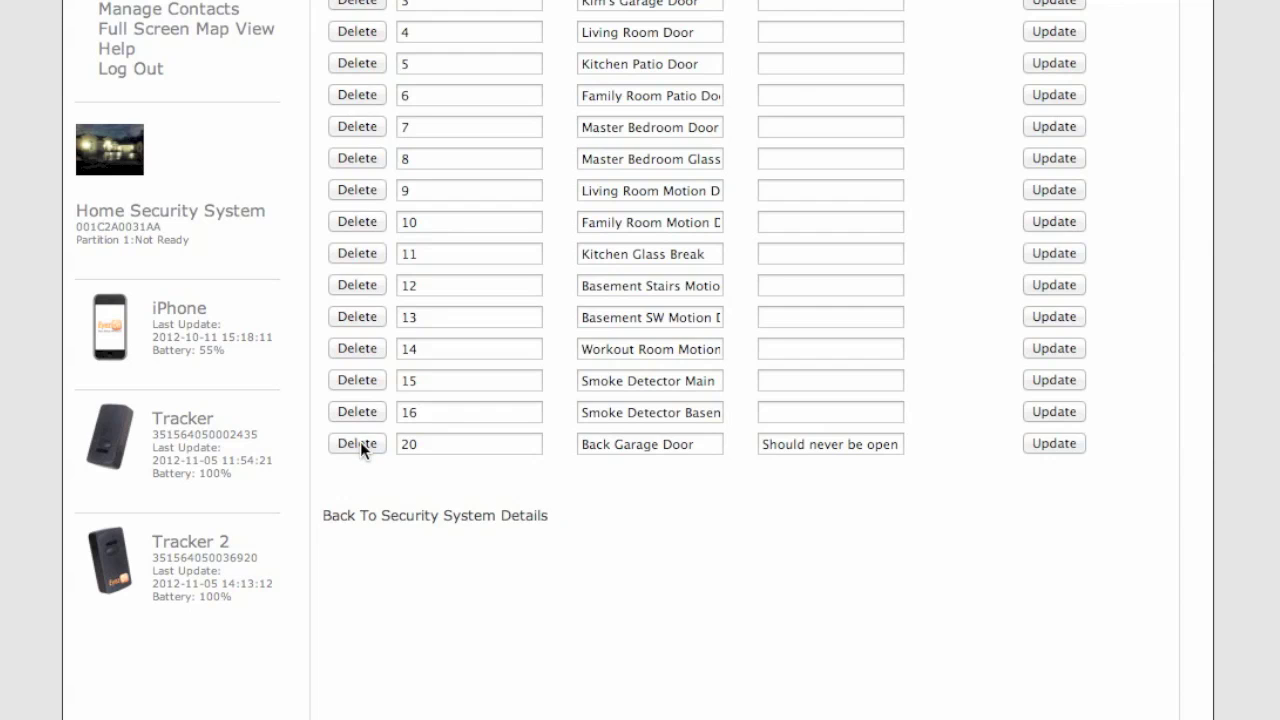
pyautogui.click(358, 443)
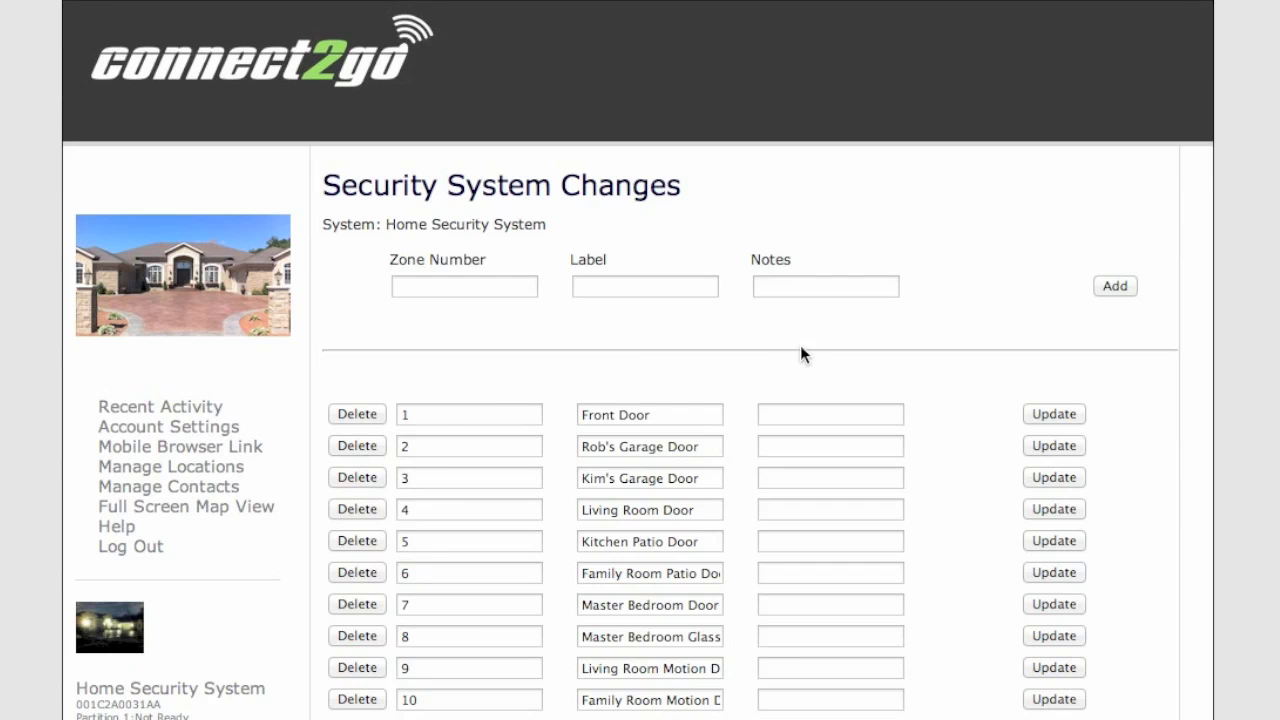
pyautogui.scroll(-10, 800, 354)
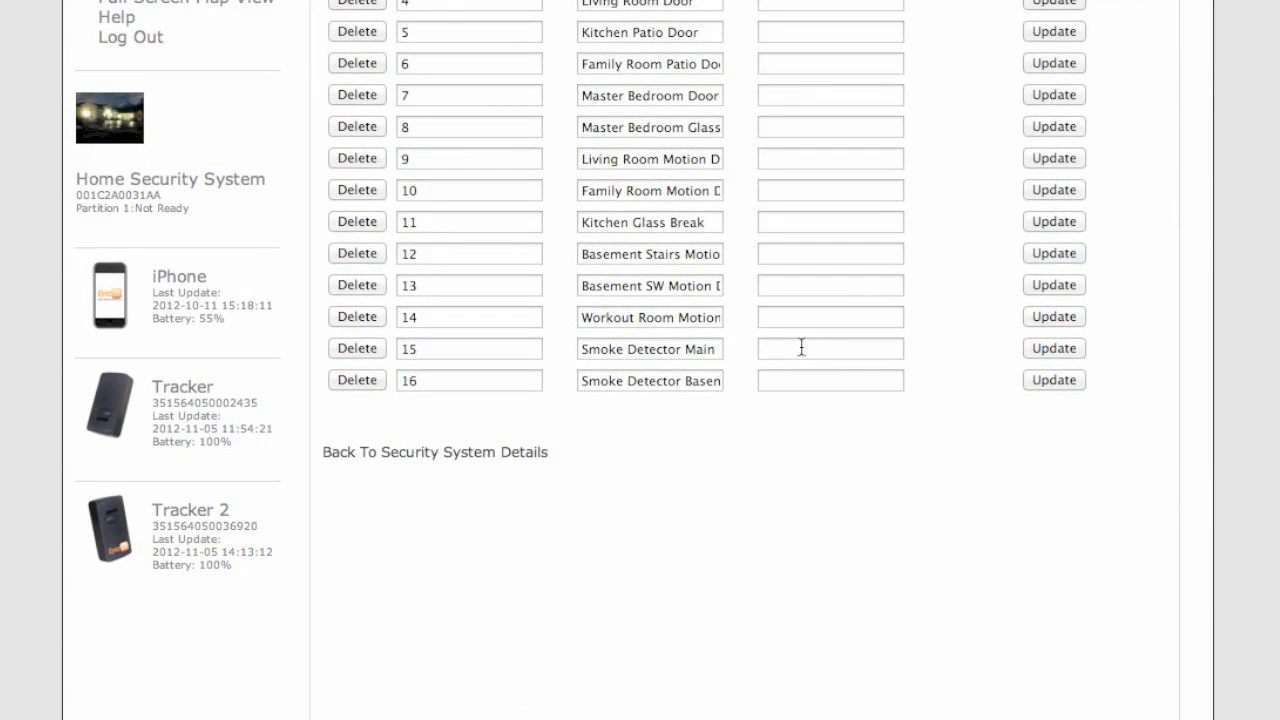
pyautogui.scroll(4, 801, 347)
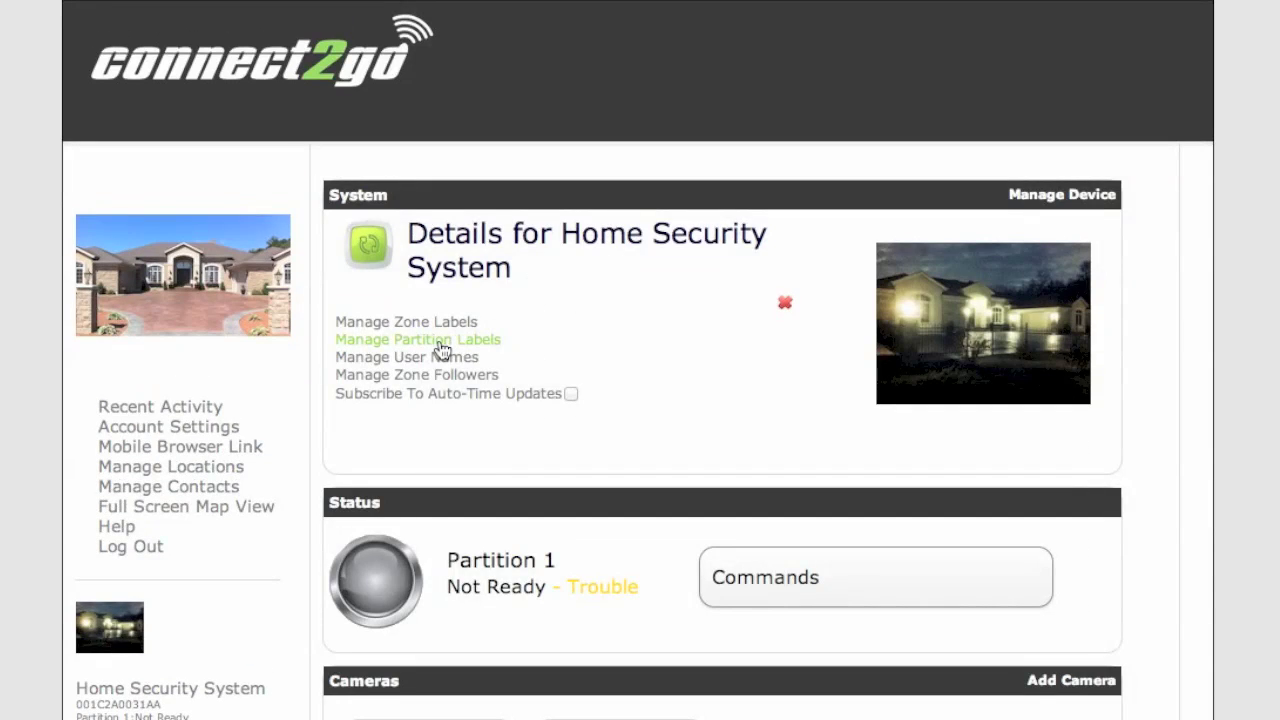
# Step: Set the Partition 1 label to Home in the partition label settings
pyautogui.click(440, 338)
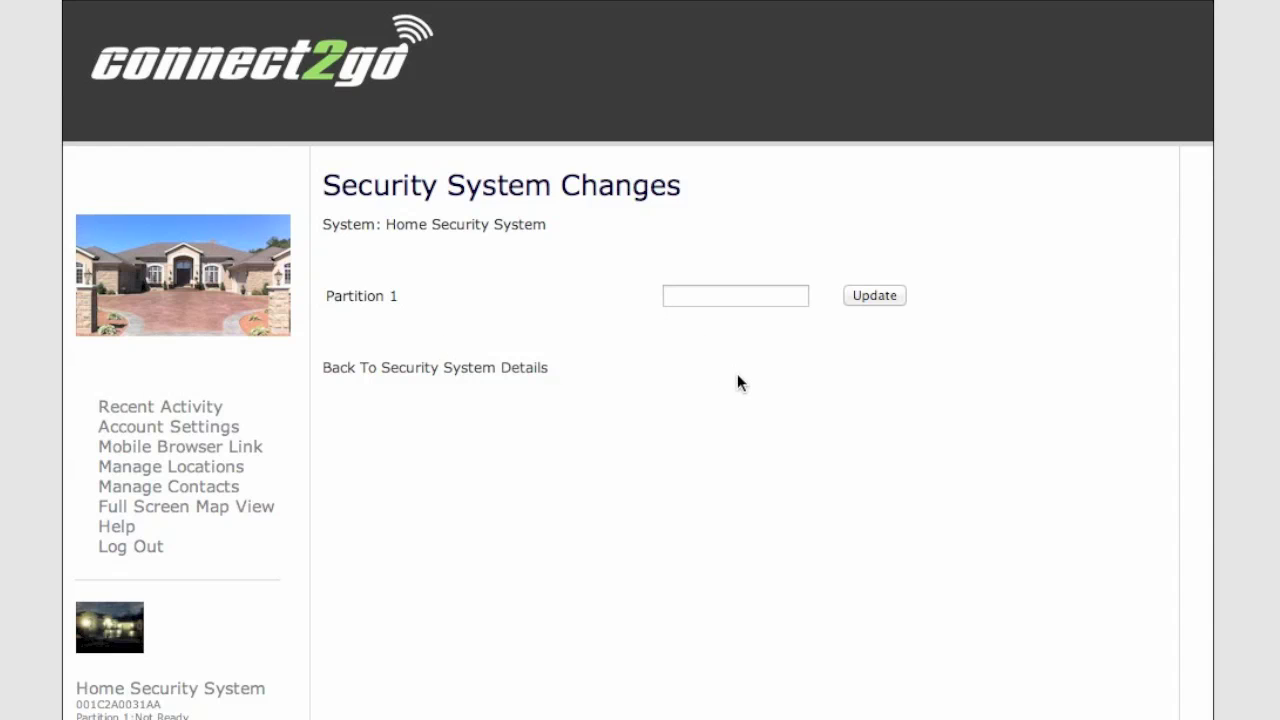
pyautogui.click(712, 292)
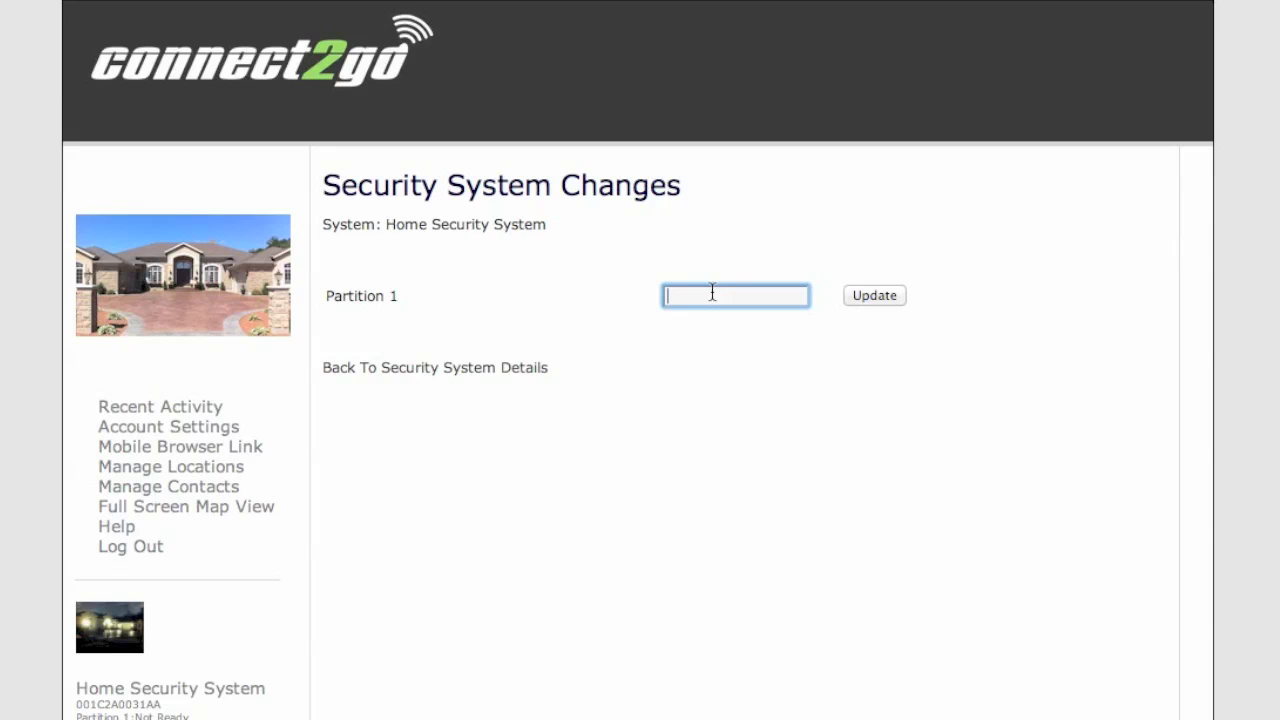
pyautogui.write('Home')
pyautogui.click(886, 299)
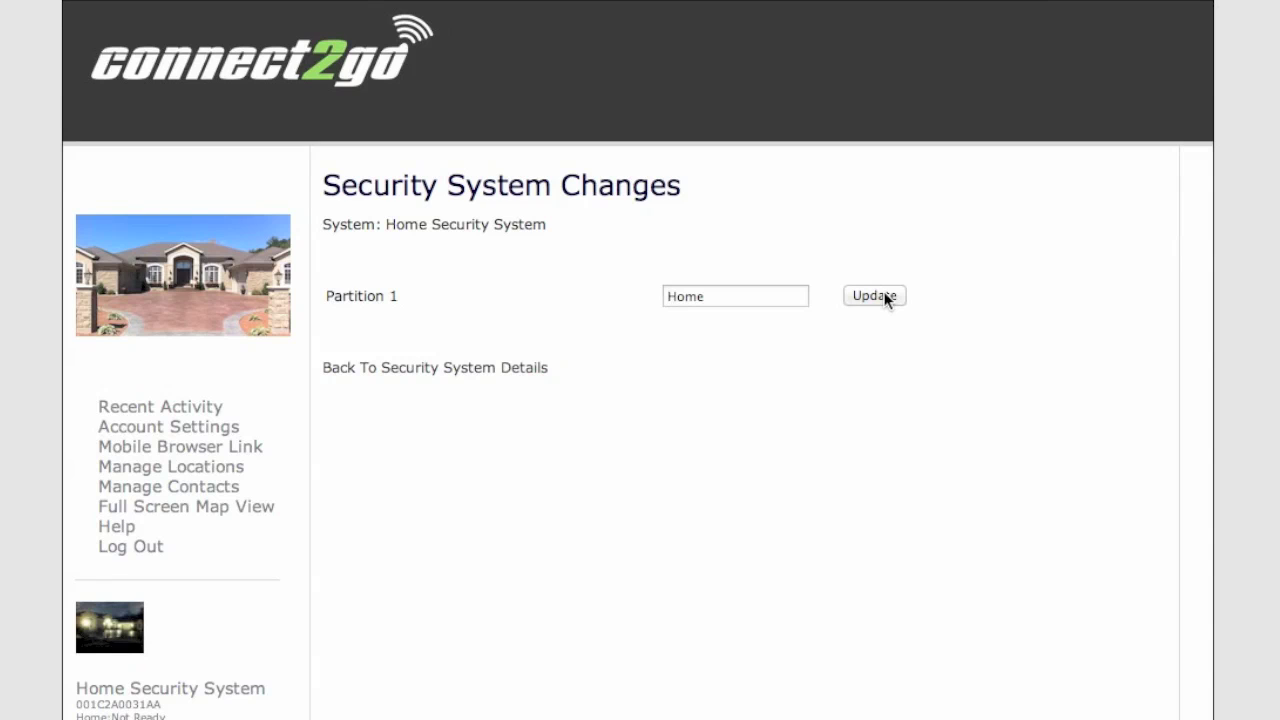
# Step: Return to the system details and confirm the partition now reads Home
pyautogui.click(218, 651)
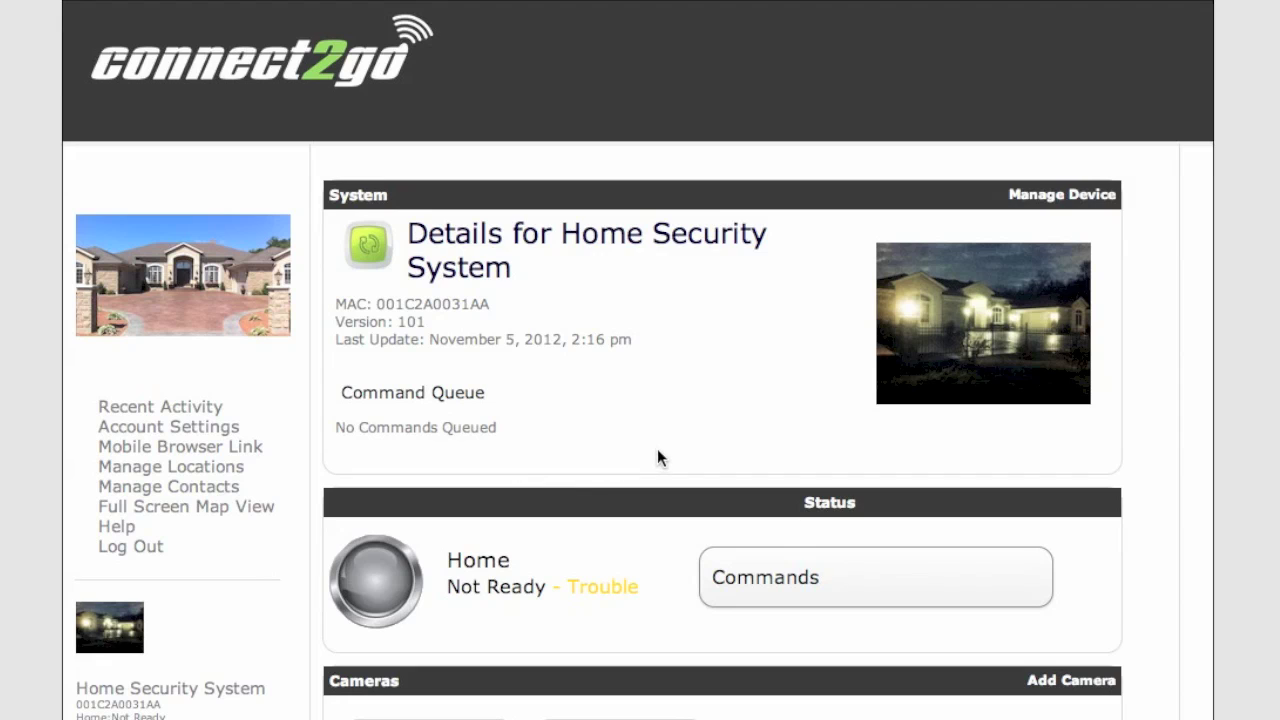
pyautogui.scroll(-3, 657, 455)
pyautogui.scroll(-1, 657, 455)
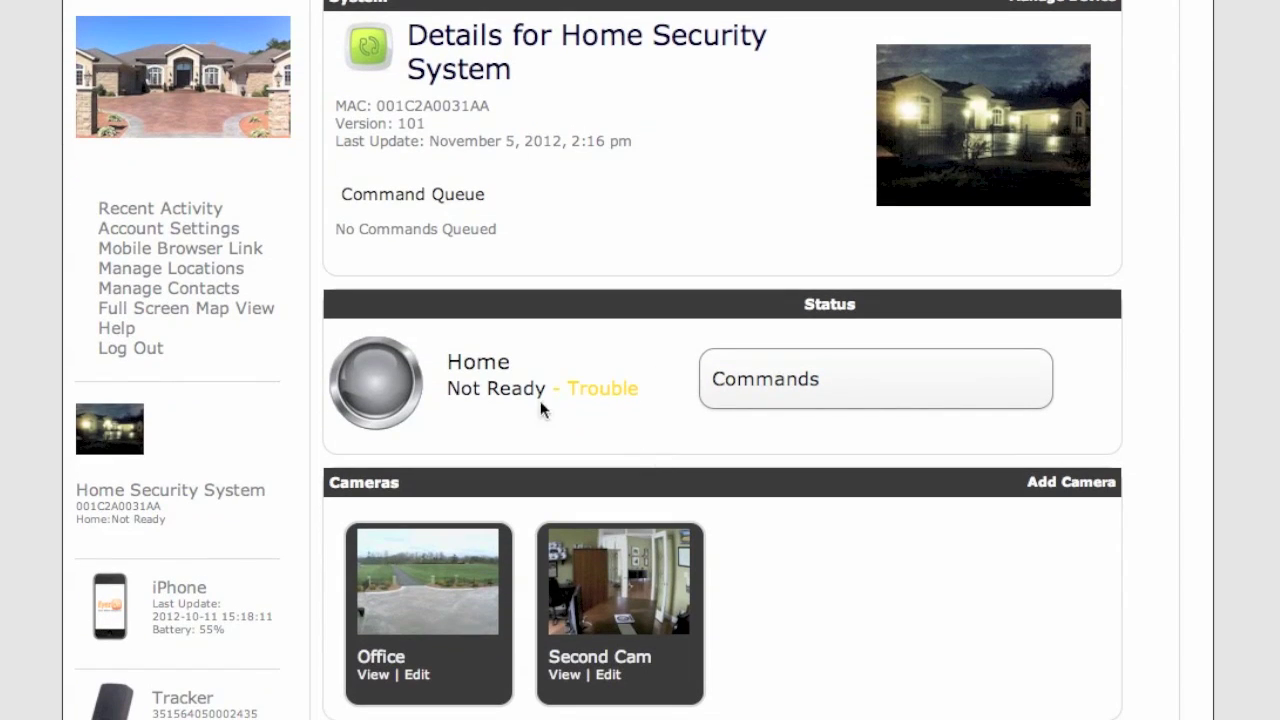
pyautogui.doubleClick(486, 358)
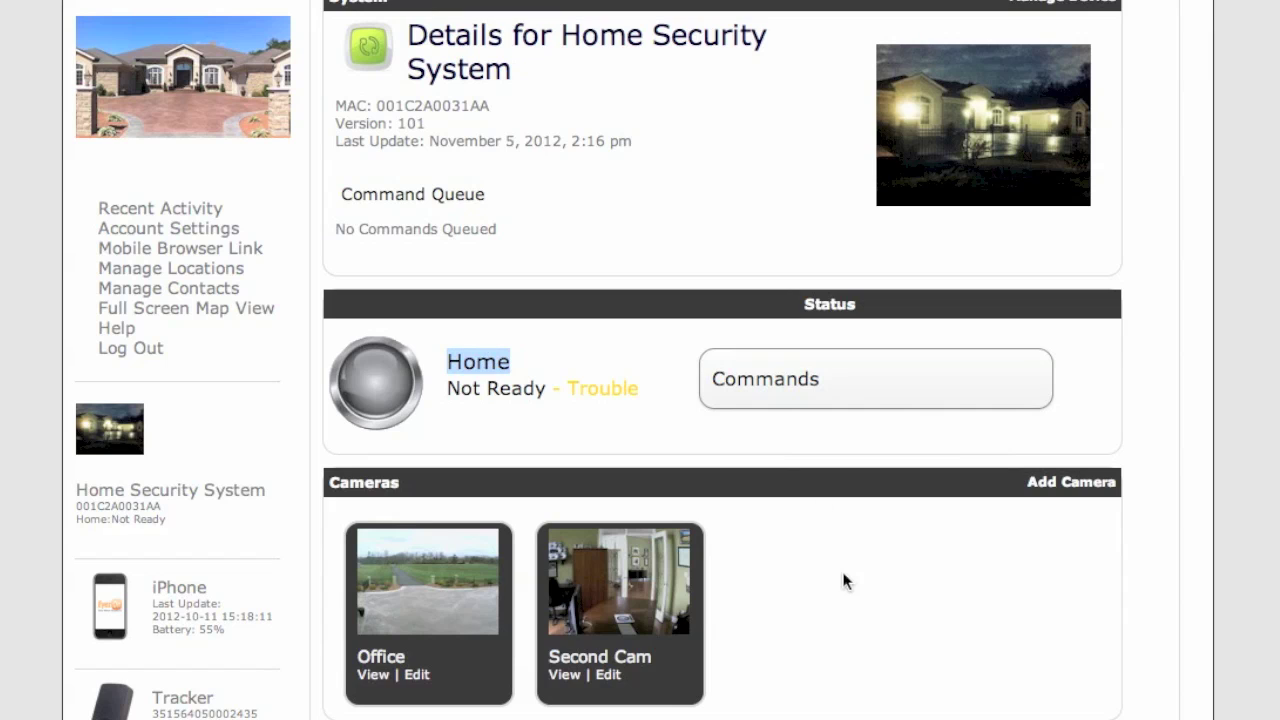
pyautogui.scroll(-2, 845, 588)
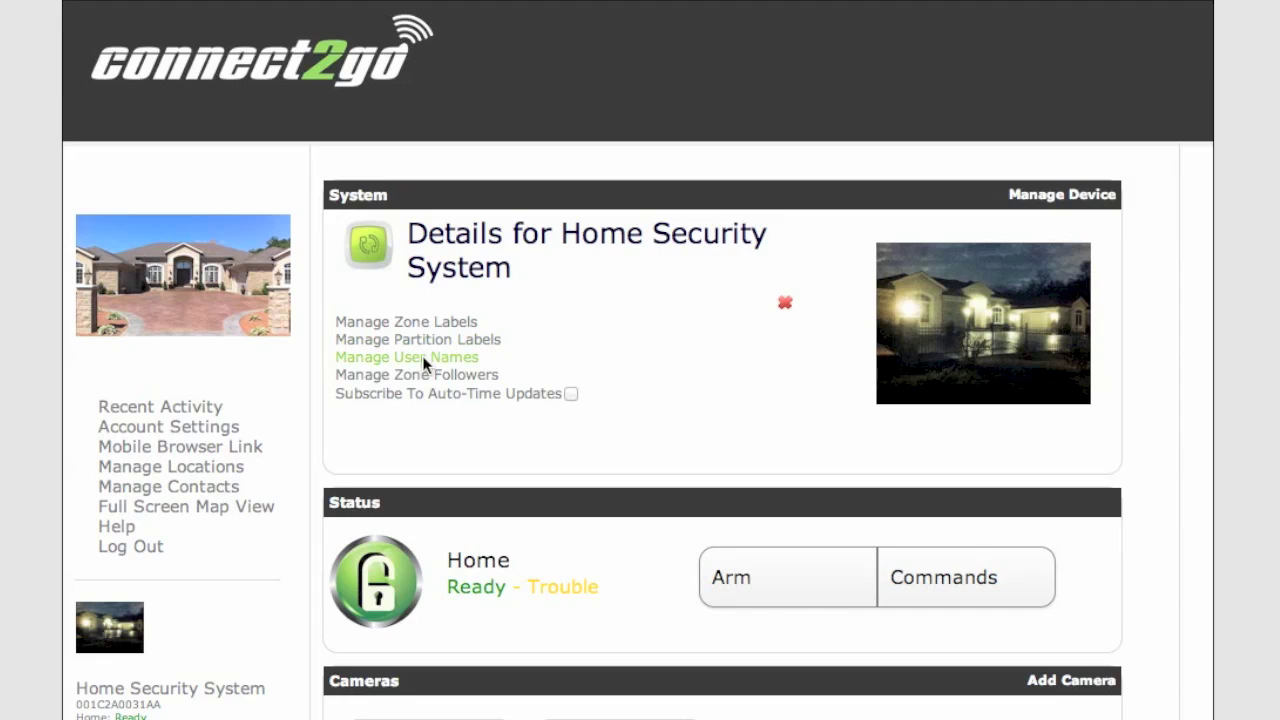
# Step: Add user number 5 named Dad in the system's user names list
pyautogui.click(425, 364)
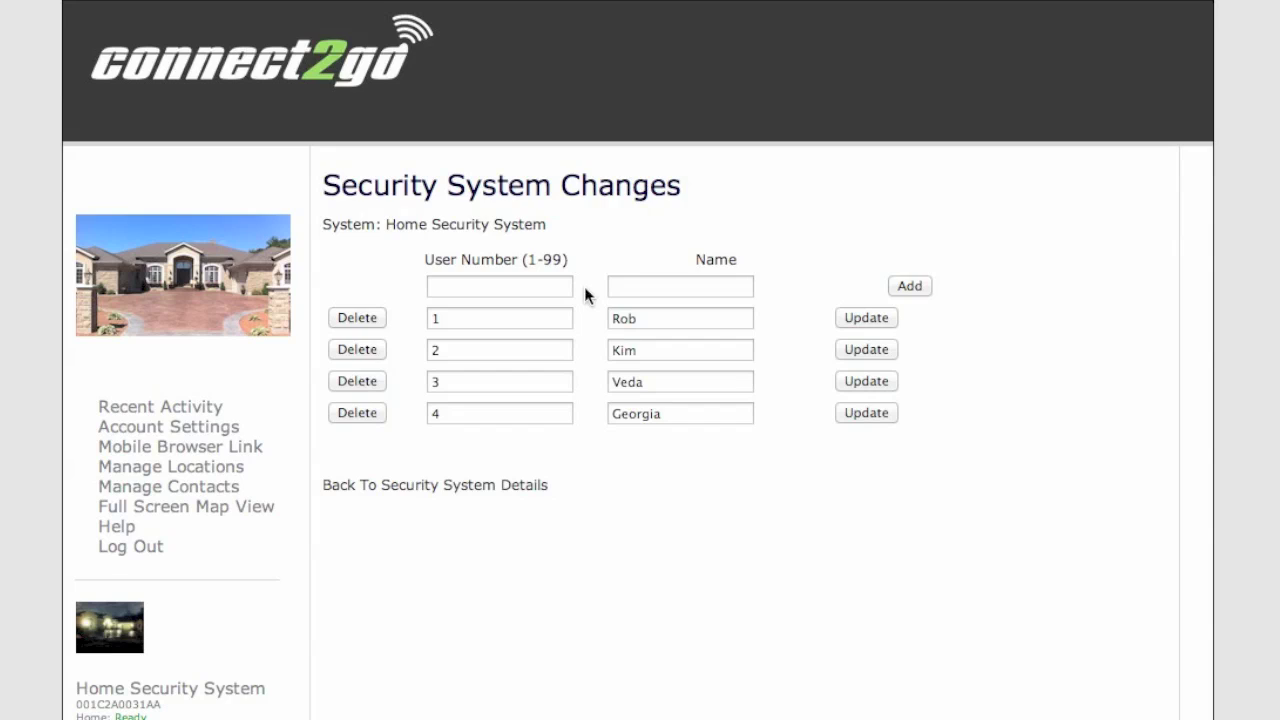
pyautogui.click(512, 283)
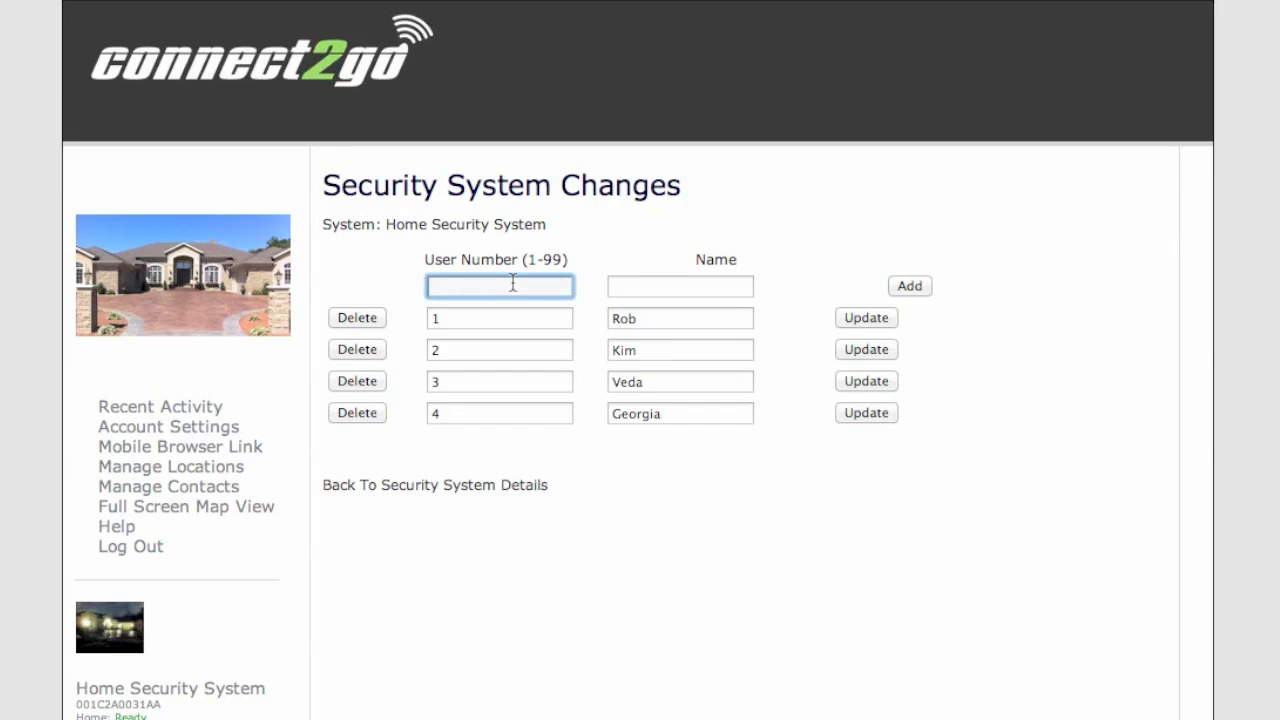
pyautogui.write('5')
pyautogui.press('Tab')
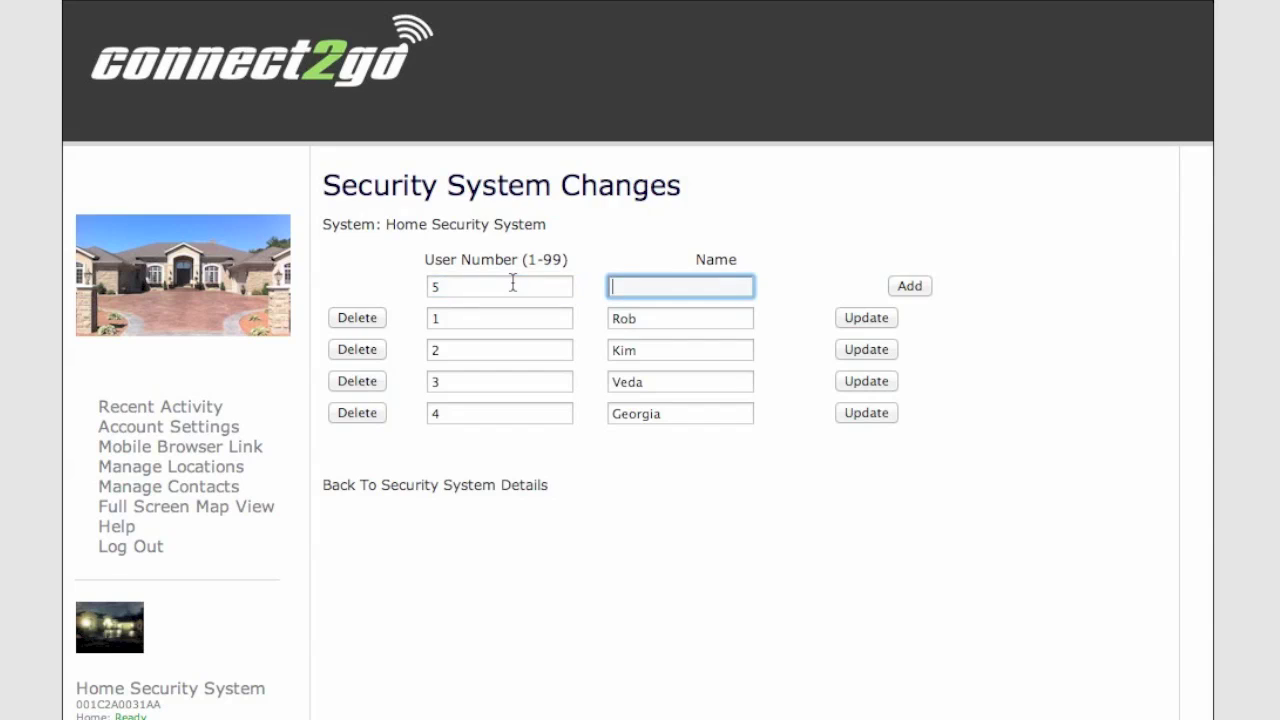
pyautogui.write('Dad')
pyautogui.click(916, 289)
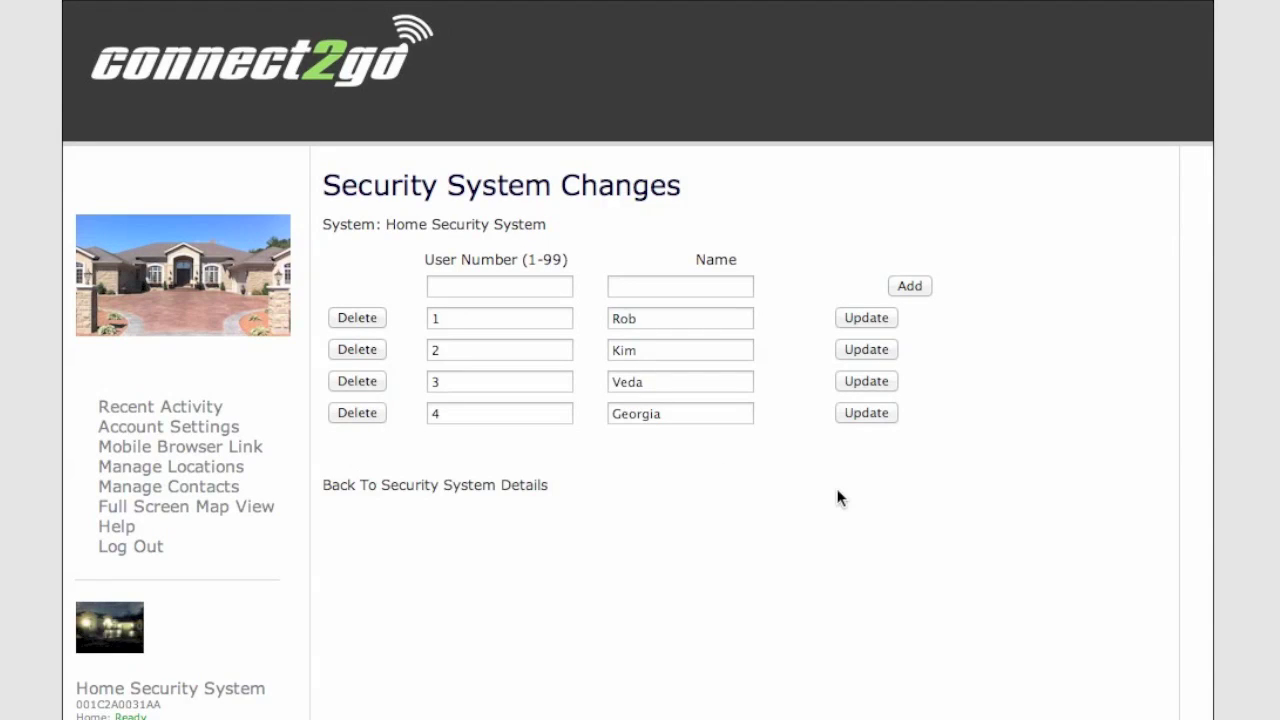
pyautogui.scroll(-5, 820, 486)
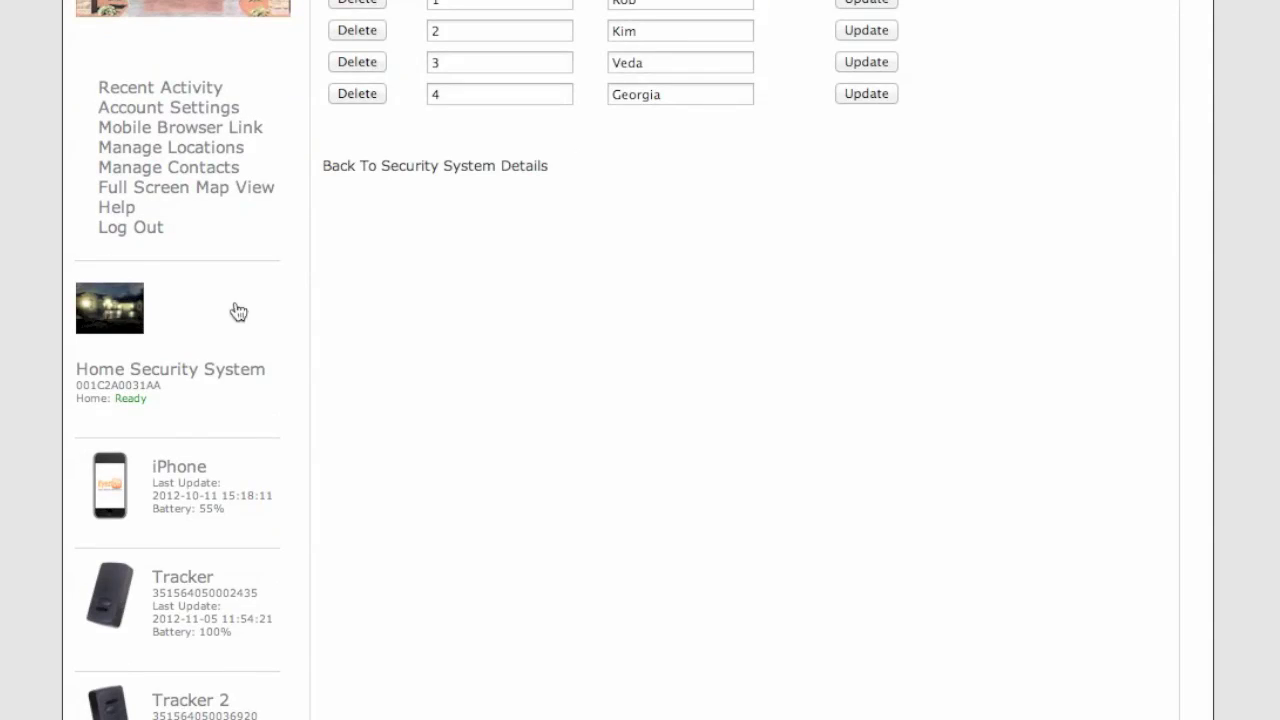
# Step: Switch the followed zone from 04 to 01 and save the choice
pyautogui.click(143, 343)
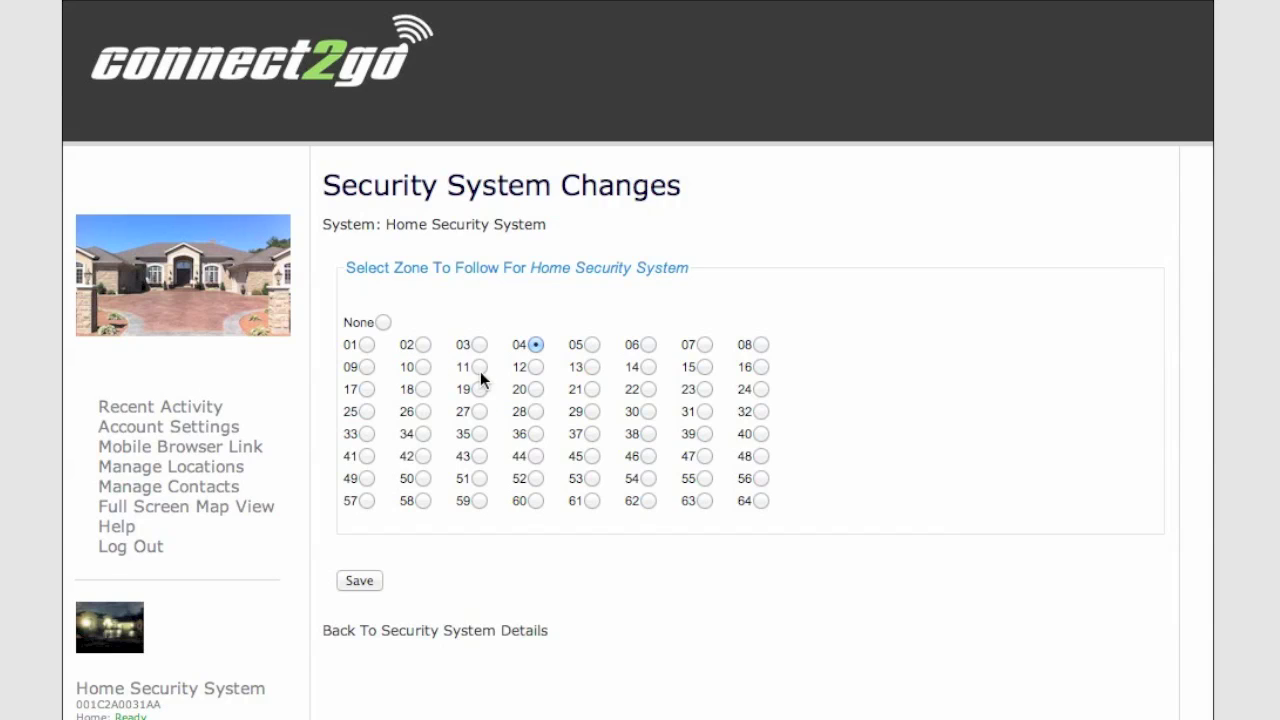
pyautogui.click(366, 344)
pyautogui.click(352, 584)
pyautogui.click(217, 488)
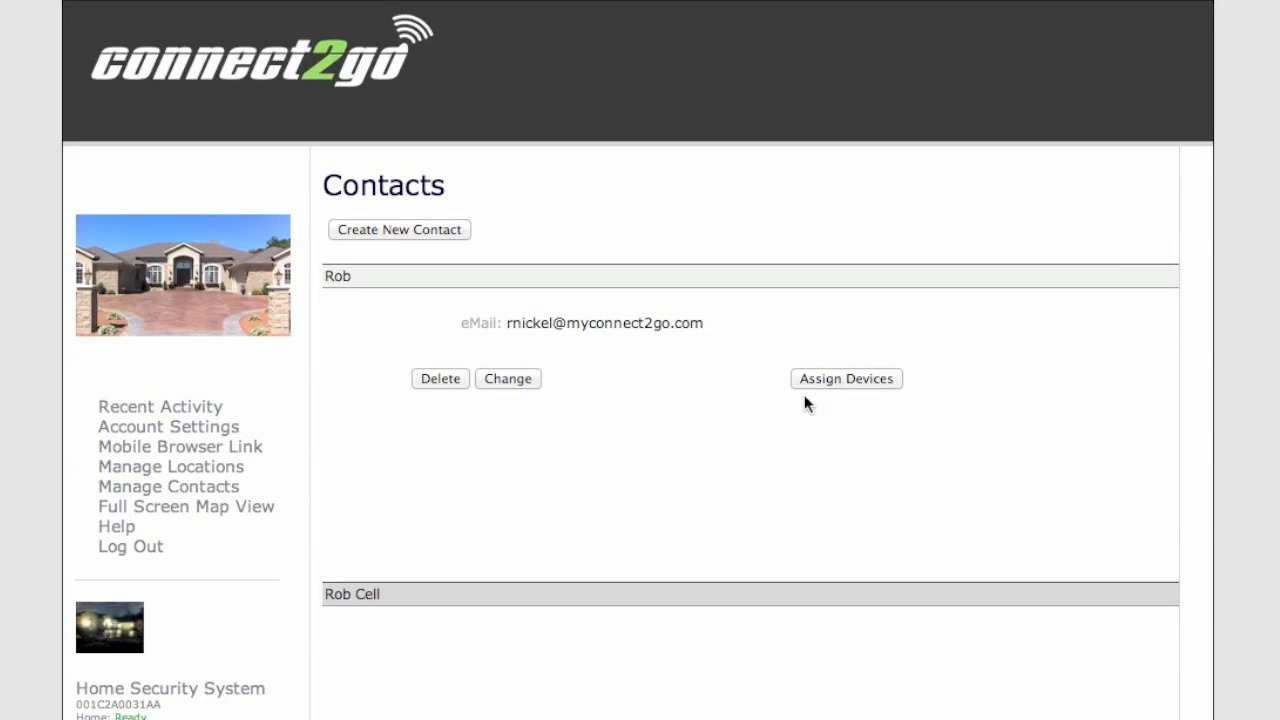
# Step: Open the cell-phone contact's Home Security System alert types, showing Zone Followers, Alarms, Arms, Disarms and Network Supervision
pyautogui.click(357, 598)
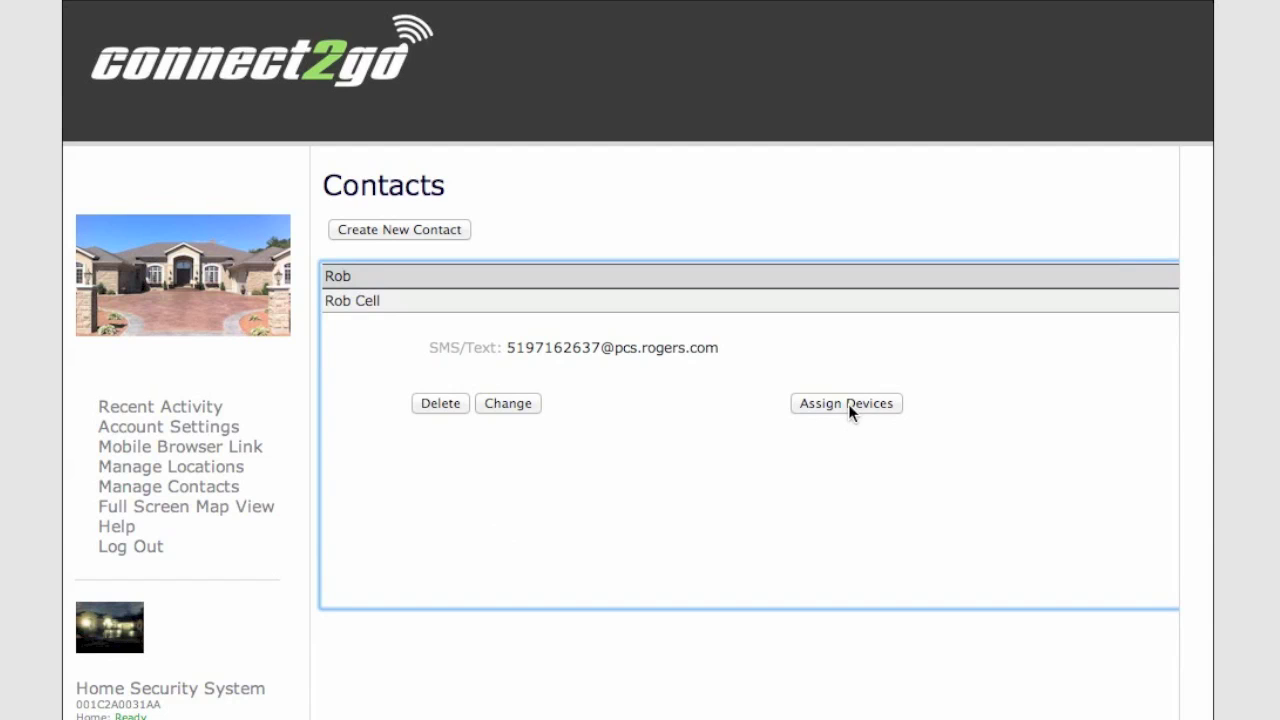
pyautogui.click(846, 404)
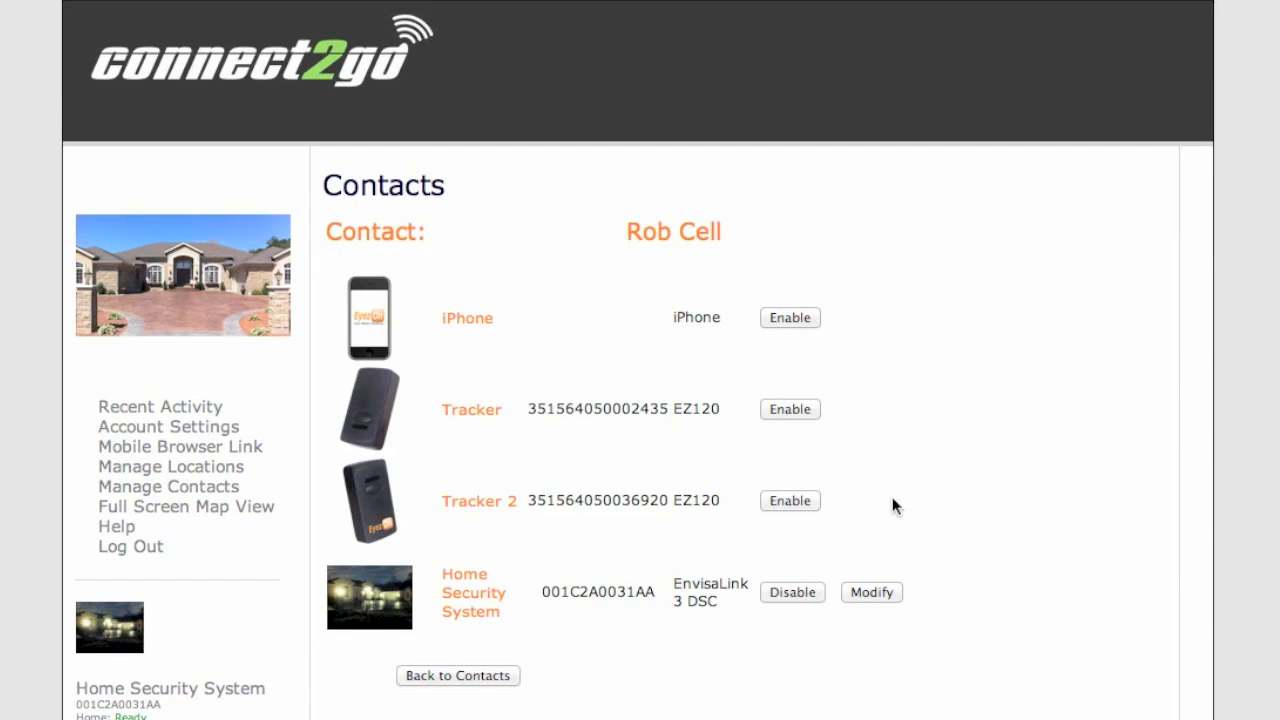
pyautogui.click(868, 596)
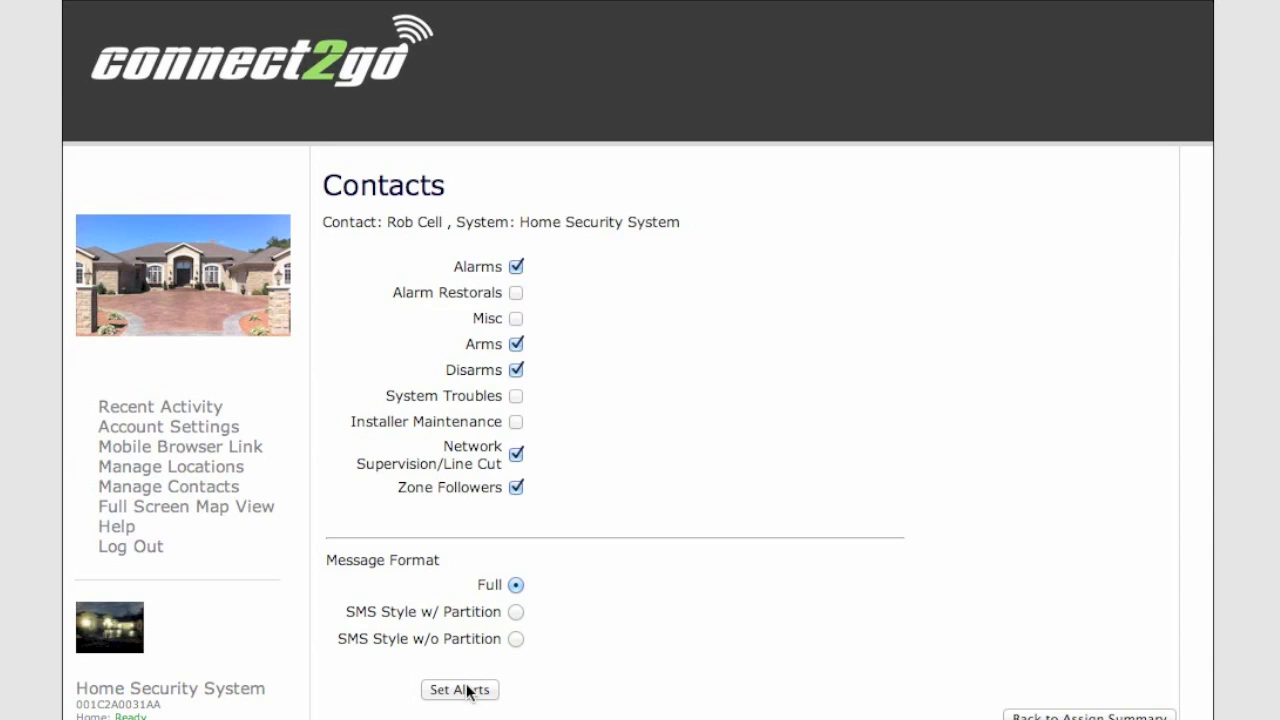
# Step: Subscribe the Home Security System to Auto-Time Updates from its Manage Device options
pyautogui.click(181, 645)
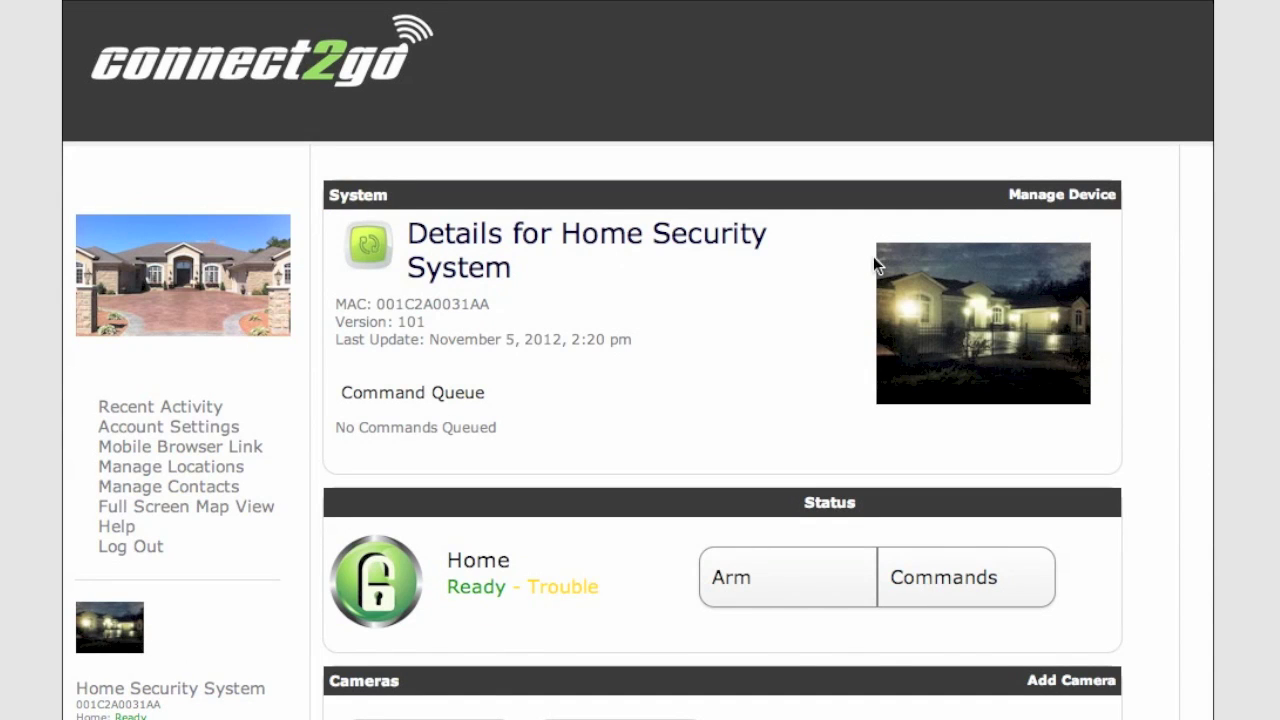
pyautogui.click(1035, 197)
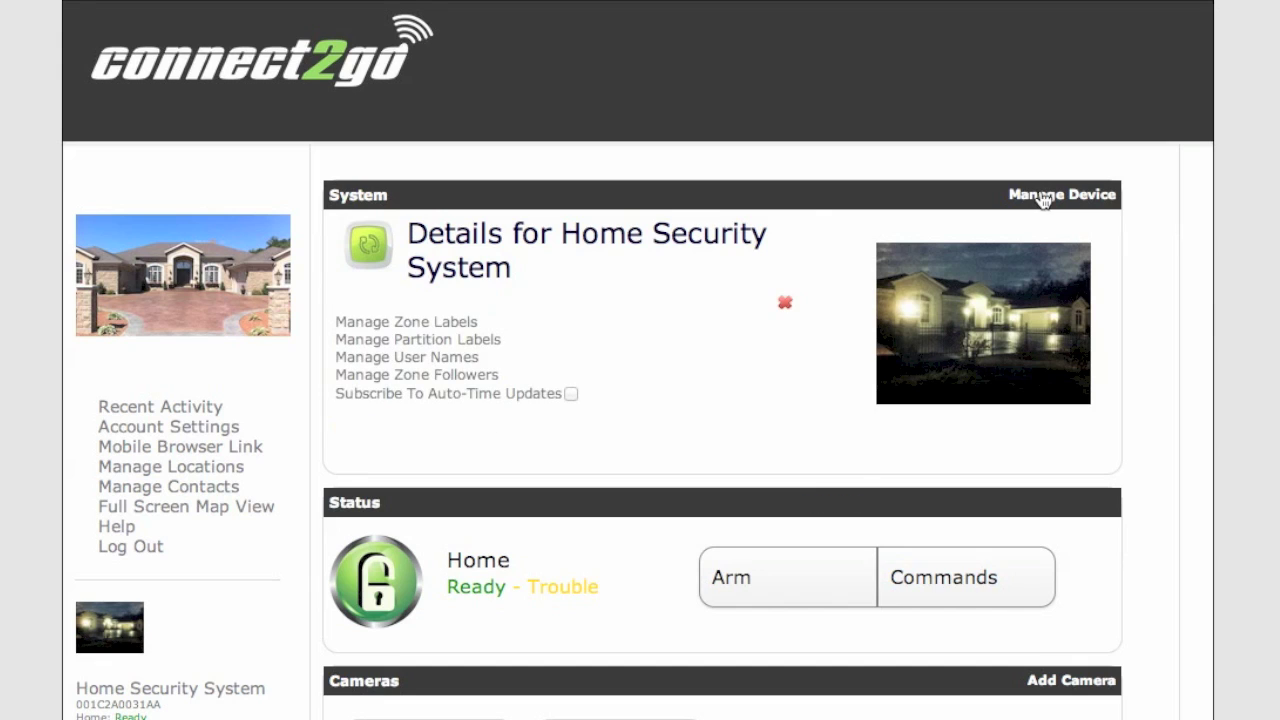
pyautogui.click(449, 393)
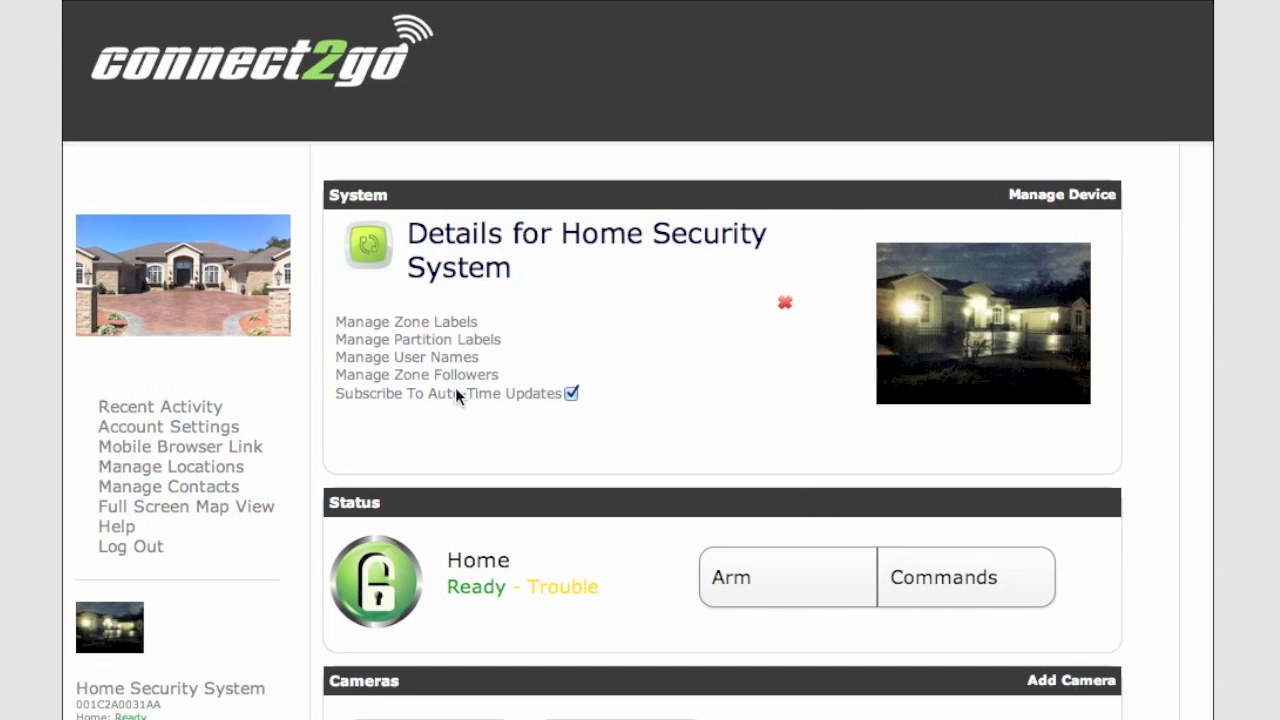